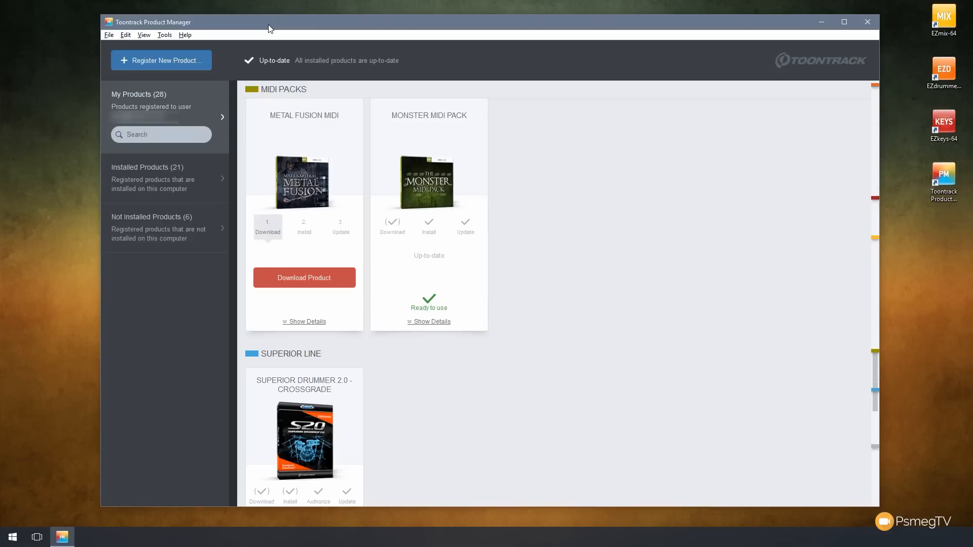
Download and install the Metal Fusion MIDI pack, and close Toontrack Product Manager.
left_click(146, 61)
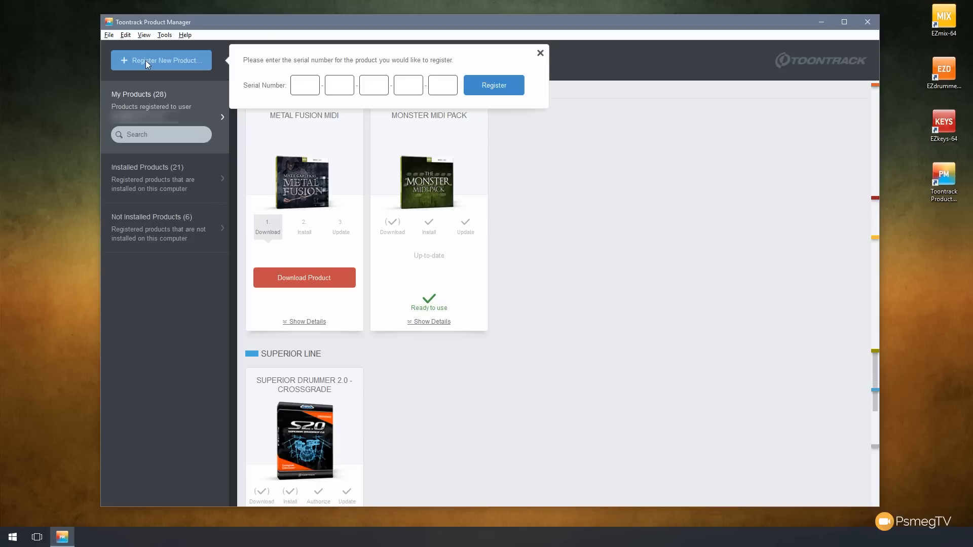
left_click(540, 53)
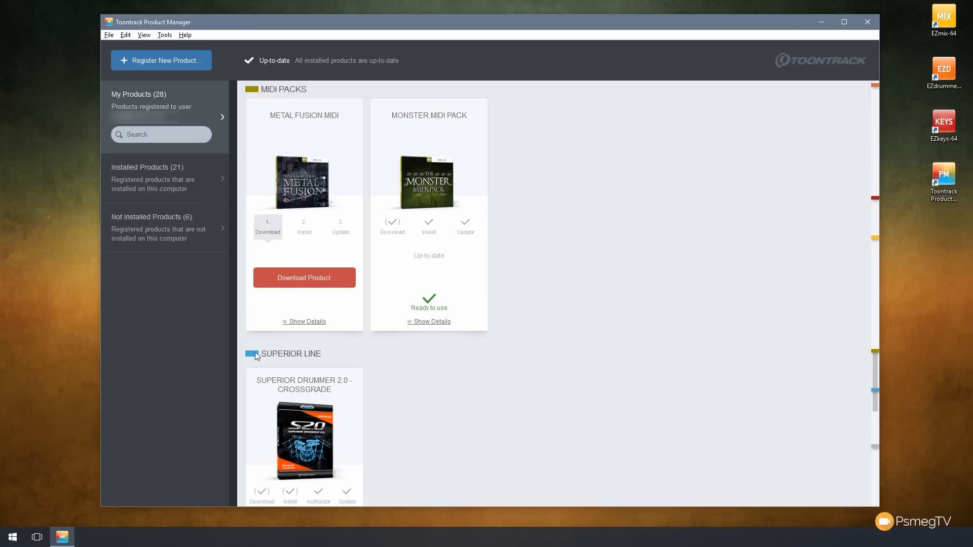
left_click(310, 279)
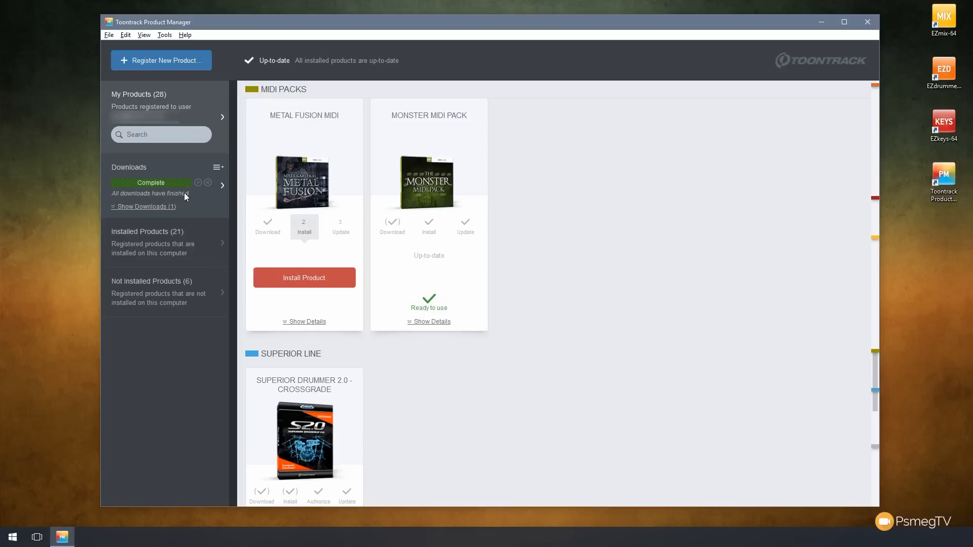
left_click(314, 287)
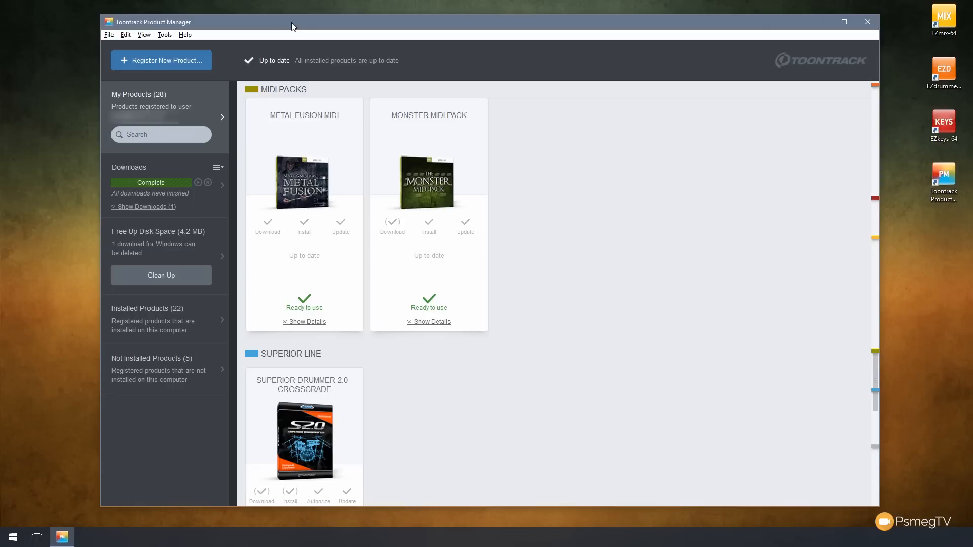
left_click(867, 23)
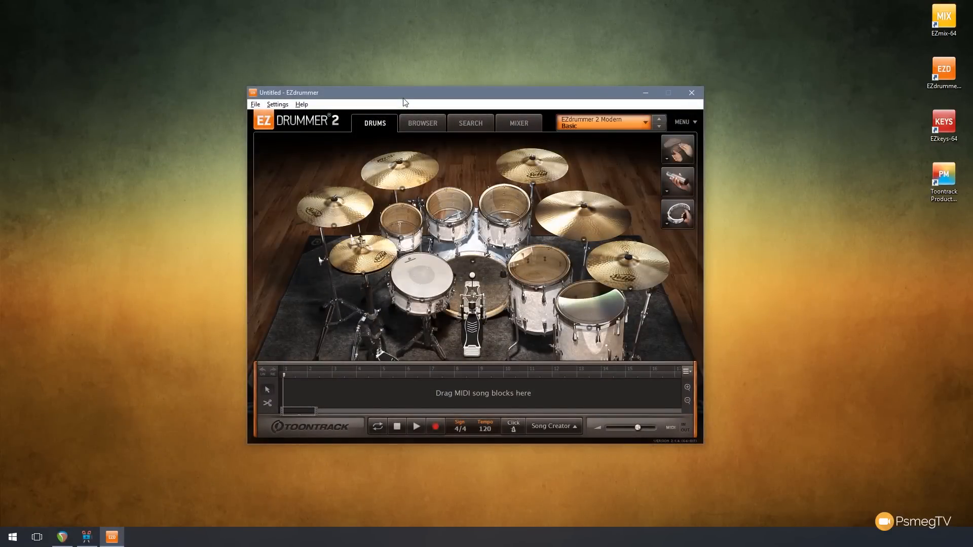
Browse the MIDI groove folders of Metal Fusion, EZdrummer 2 Percussion and EZX Metal!, including the Asphyxiation 78 BPM Theme.
left_click(423, 127)
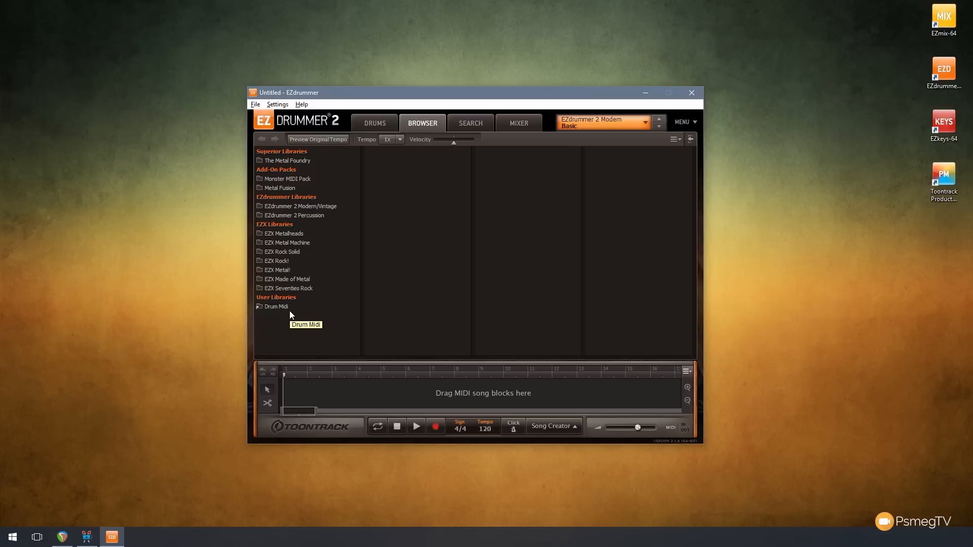
left_click(282, 189)
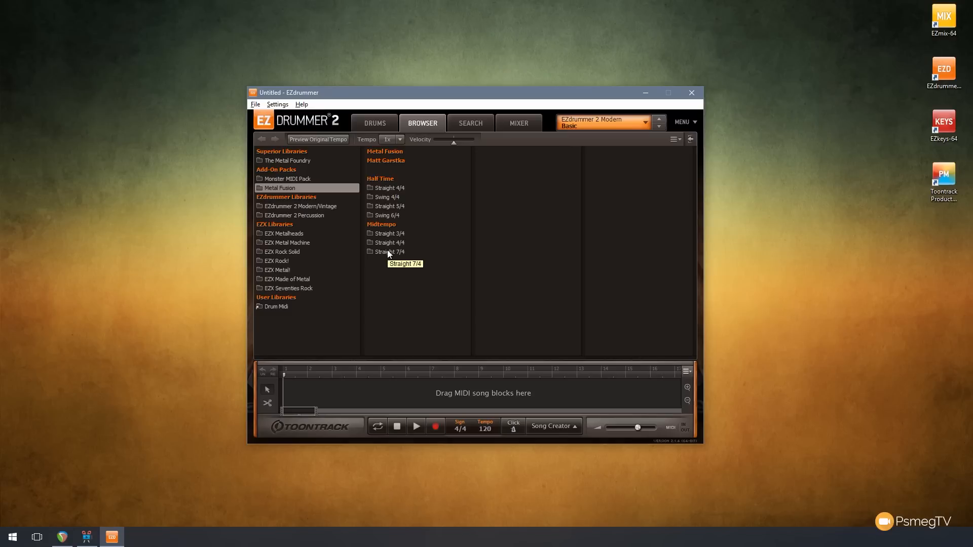
left_click(294, 217)
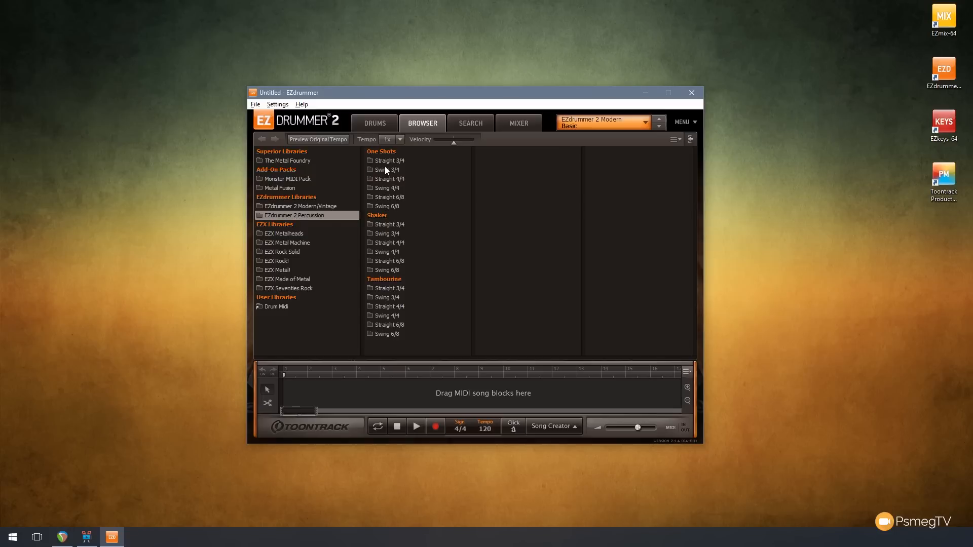
left_click(279, 269)
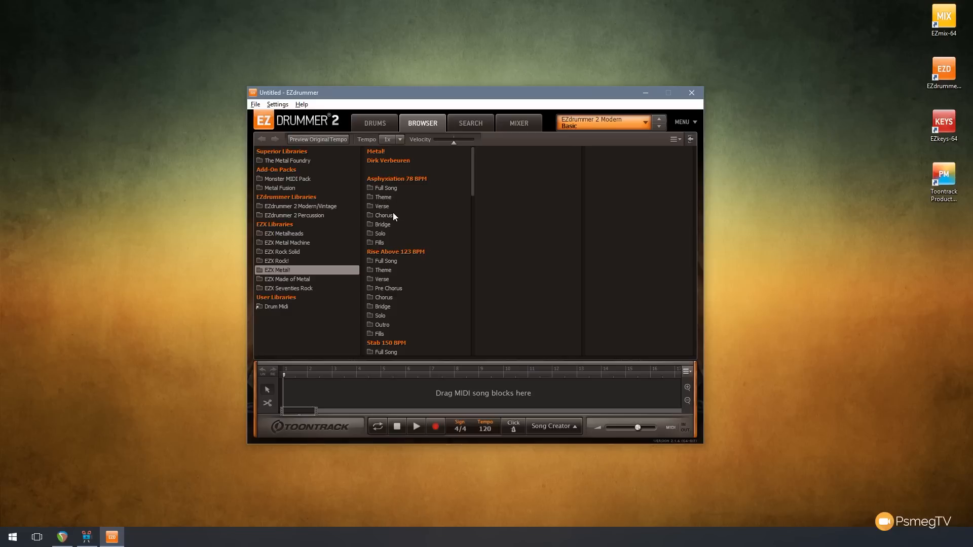
left_click(370, 197)
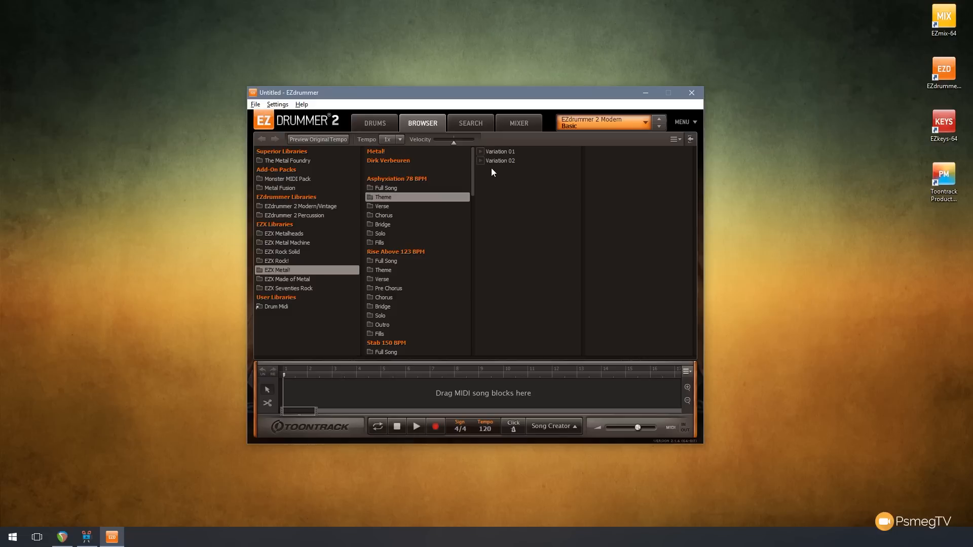
Examine the Half Time Straight 4/4 grooves in Metal Fusion, including the Verse folder of Fuse 172 BPM.
left_click(288, 190)
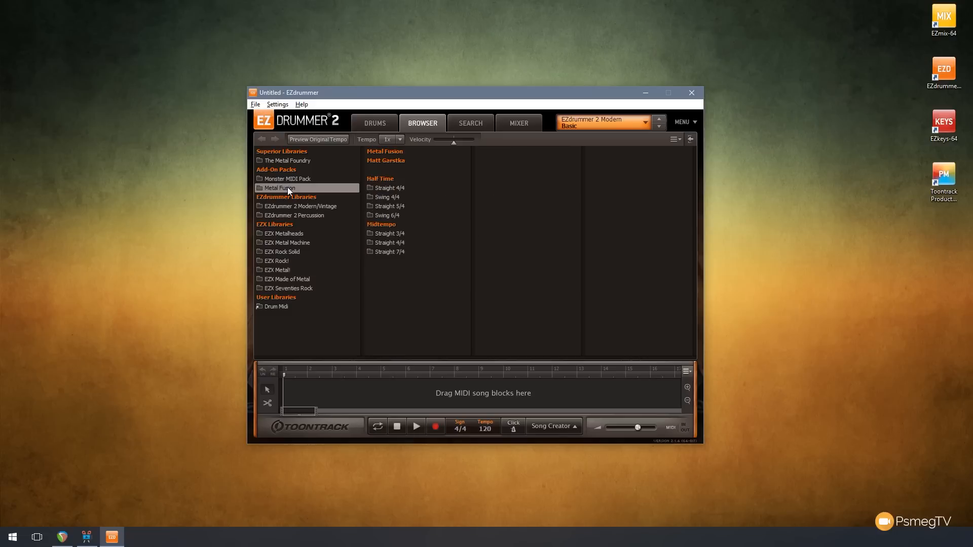
left_click(394, 190)
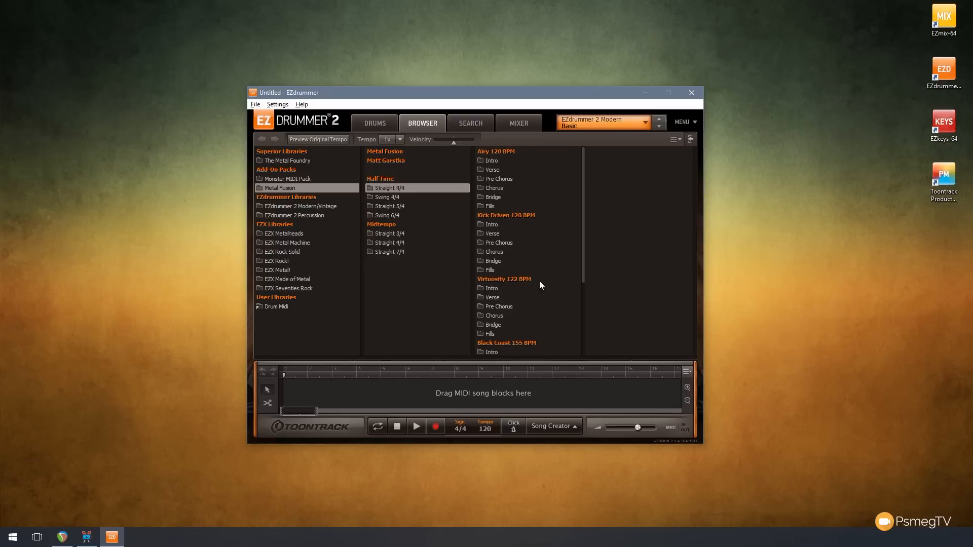
scroll(584, 266, "down", 5)
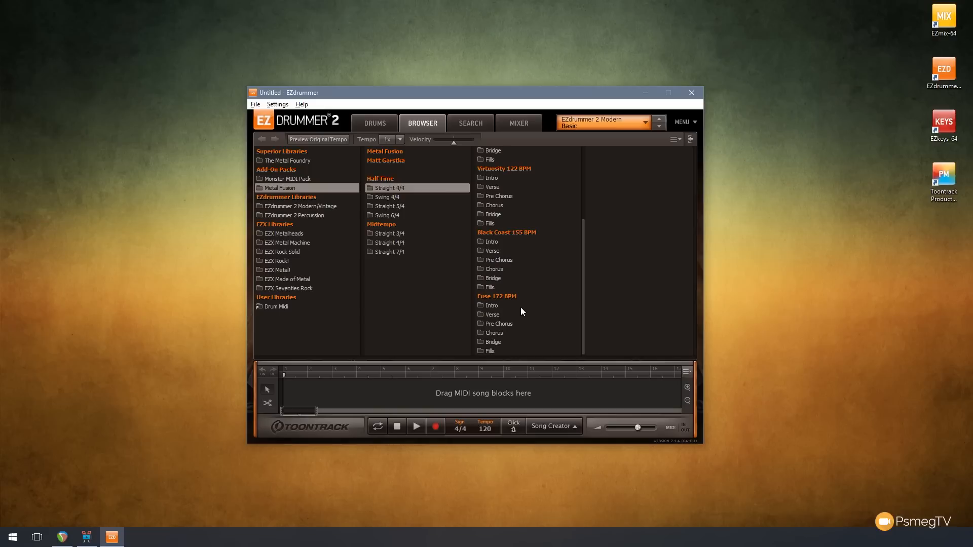
left_click(490, 316)
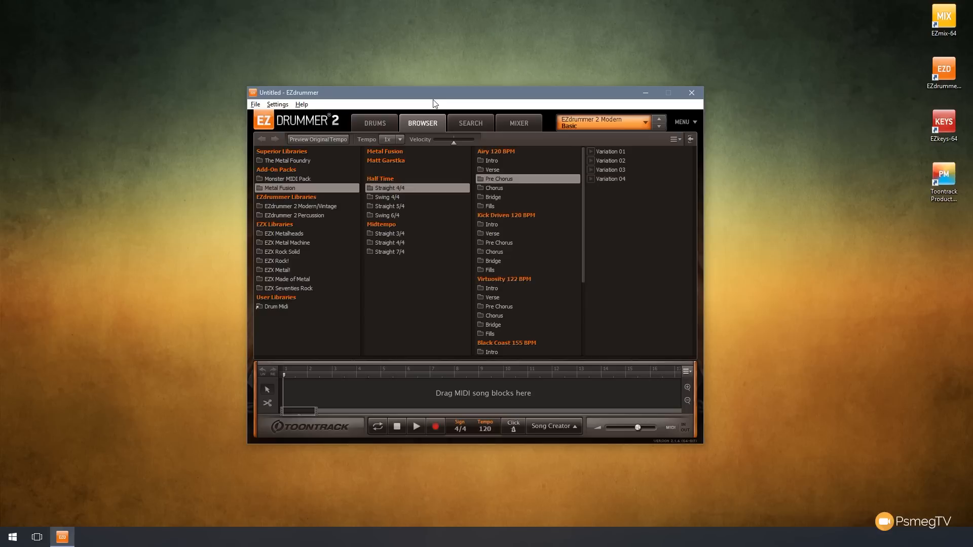
Audition Variations 02 and 03 of the Airy 120 BPM Pre Chorus and Variation 10 of its Fills.
left_click(590, 161)
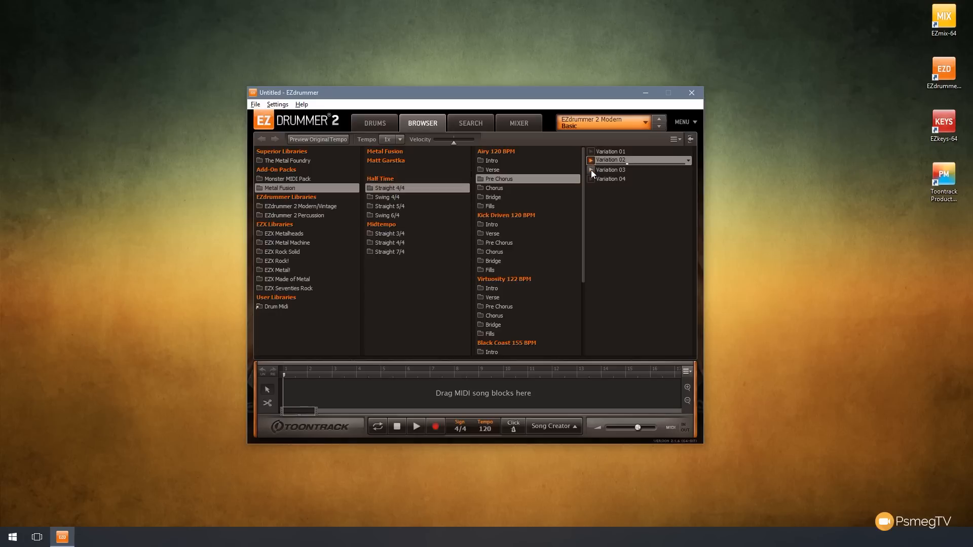
left_click(591, 169)
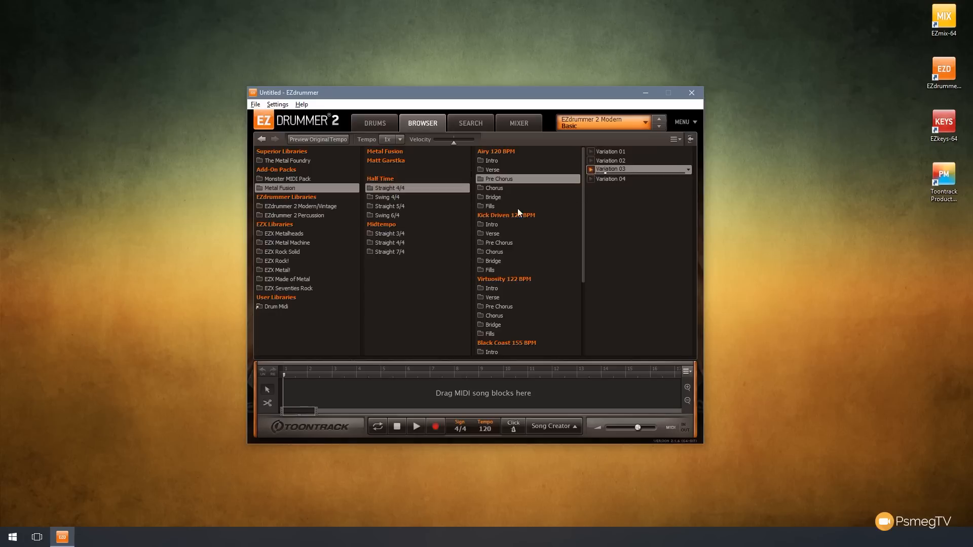
left_click(481, 207)
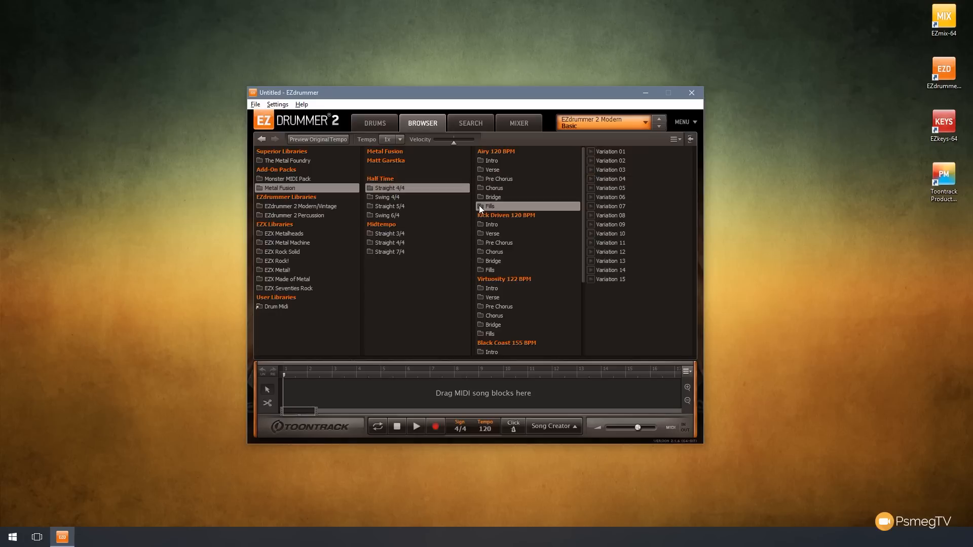
left_click(591, 234)
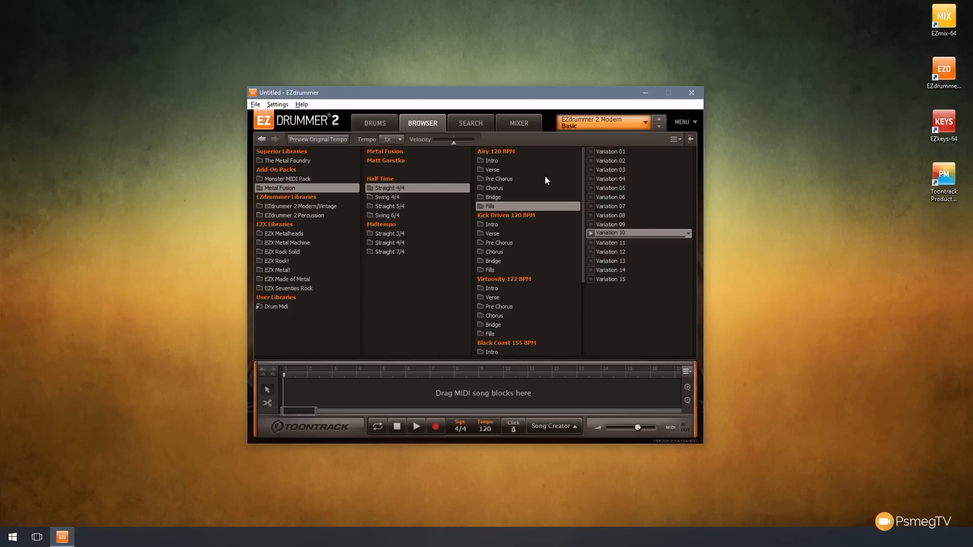
Audition Variations 11 and 13 of the Fuse 172 BPM Fills.
scroll(539, 279, "down", 3)
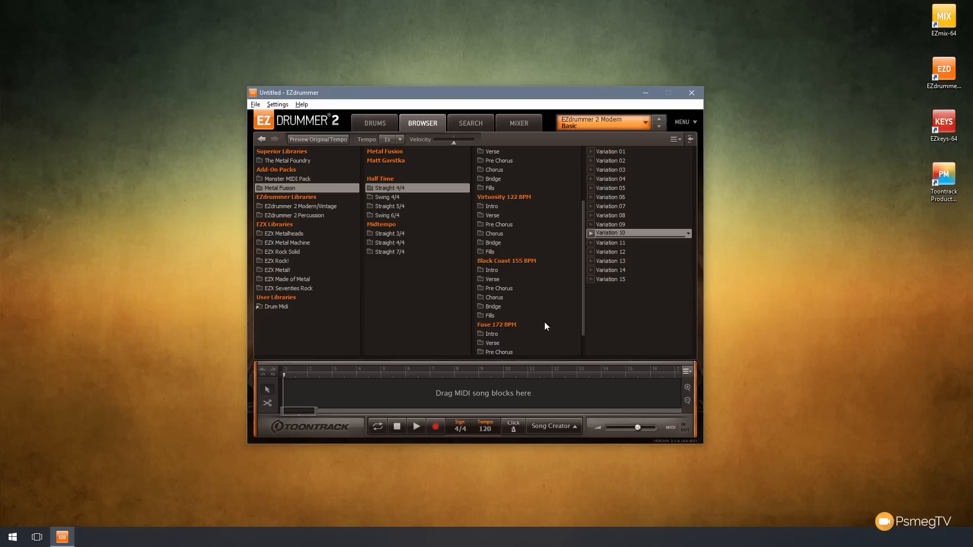
scroll(546, 326, "down", 1)
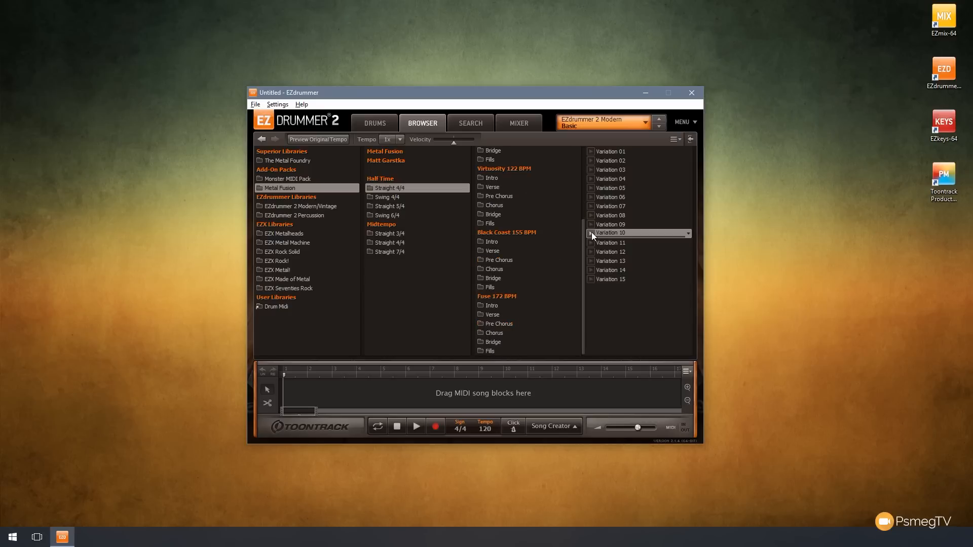
left_click(485, 350)
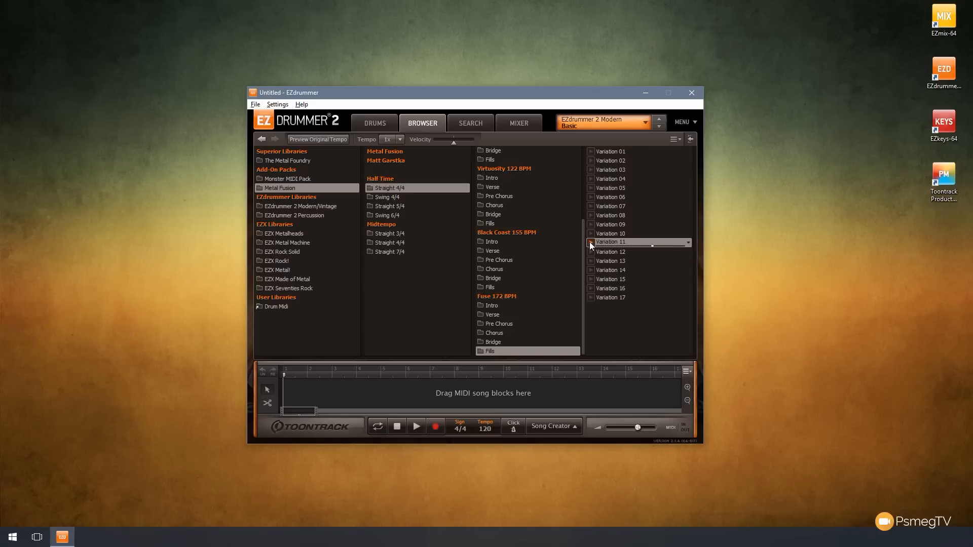
left_click(592, 259)
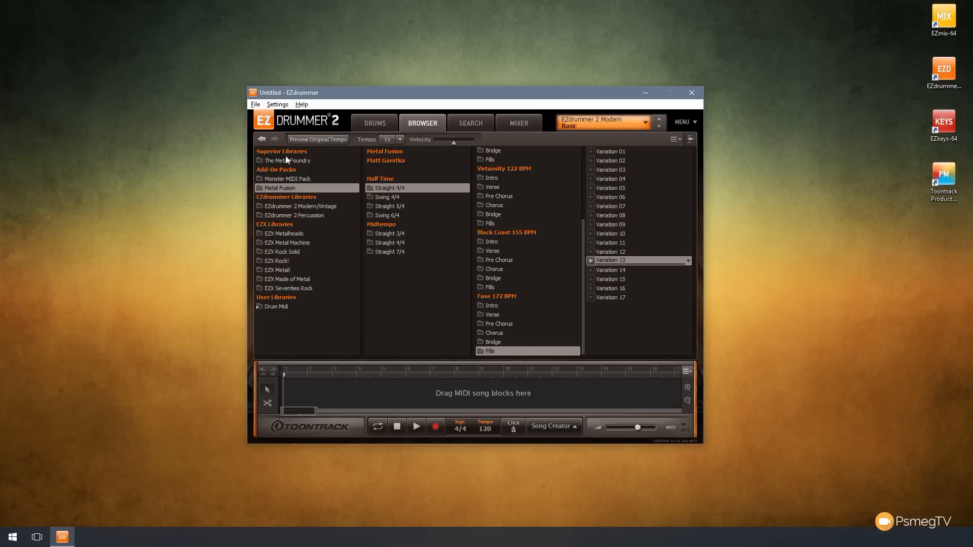
Compare Fuse fill Variations 09 and 17 with original-tempo preview on and off, leaving original-tempo preview enabled.
left_click(318, 139)
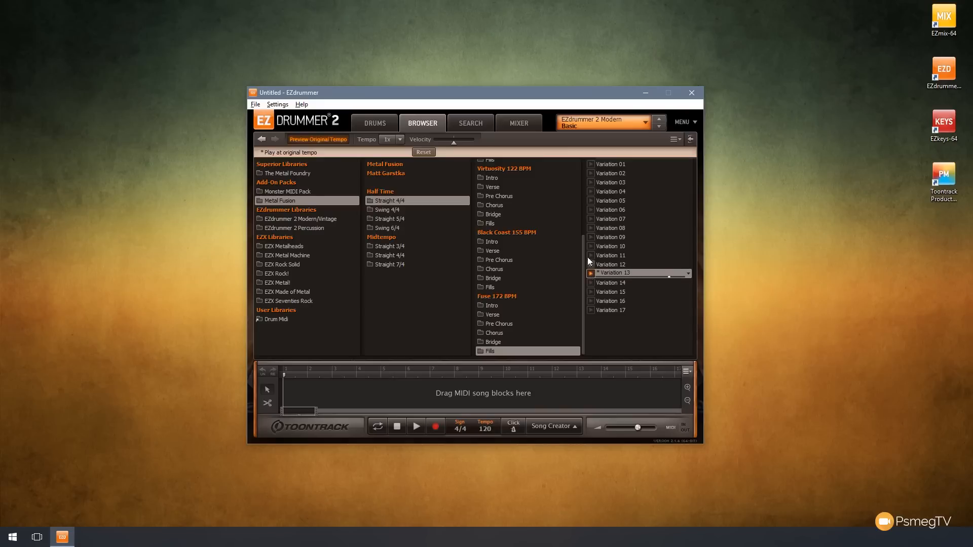
left_click(590, 238)
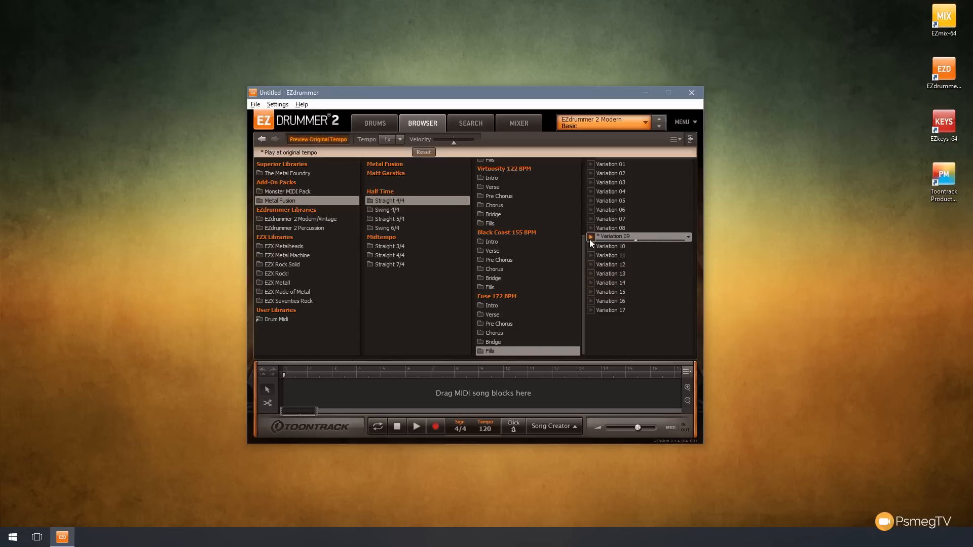
left_click(326, 140)
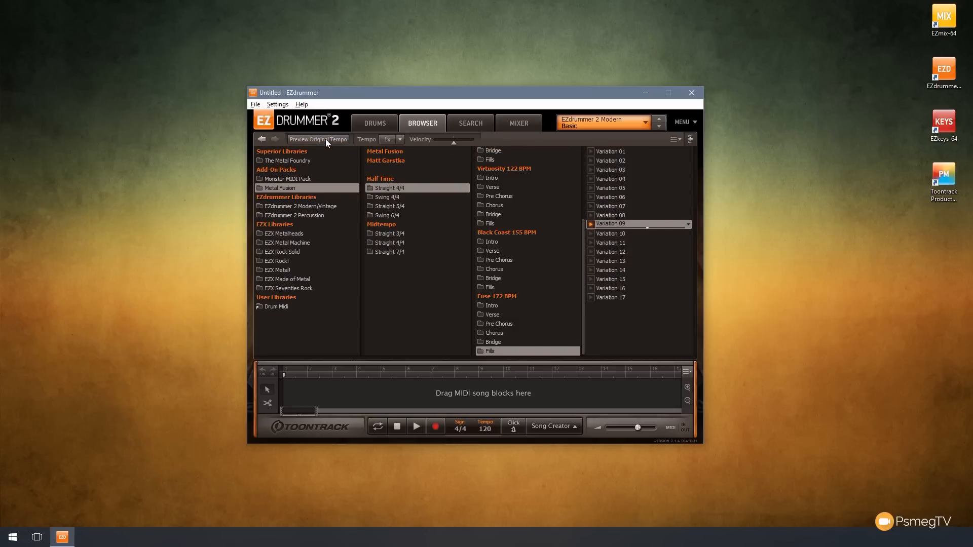
left_click(326, 138)
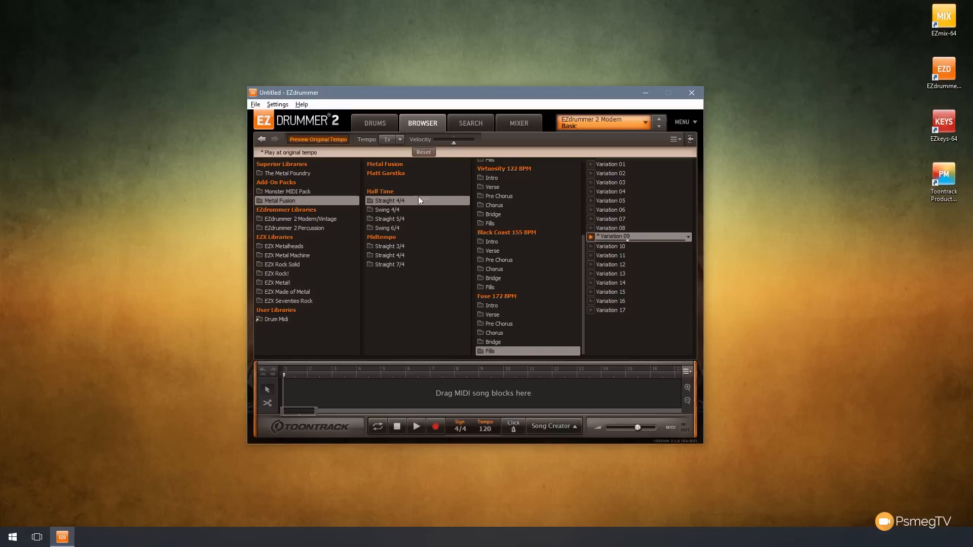
left_click(590, 309)
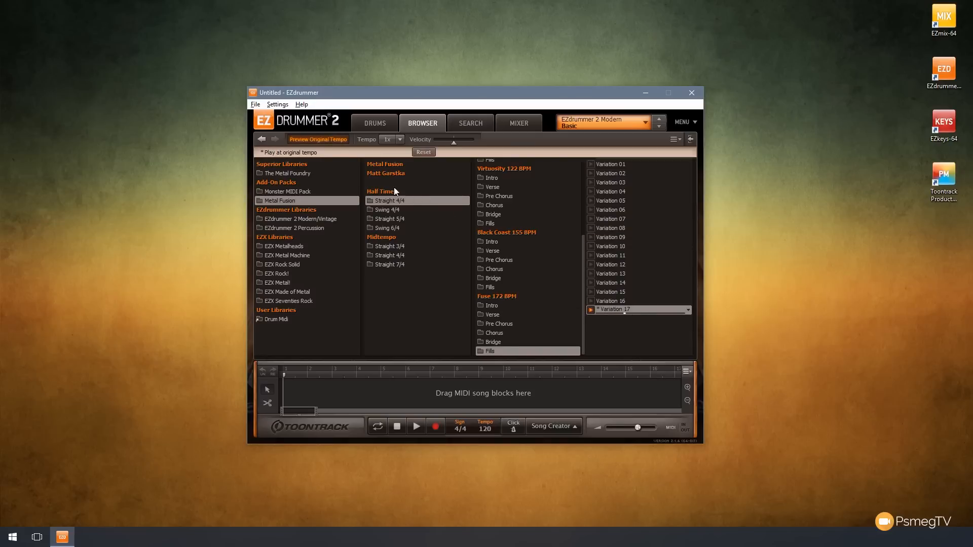
left_click(319, 140)
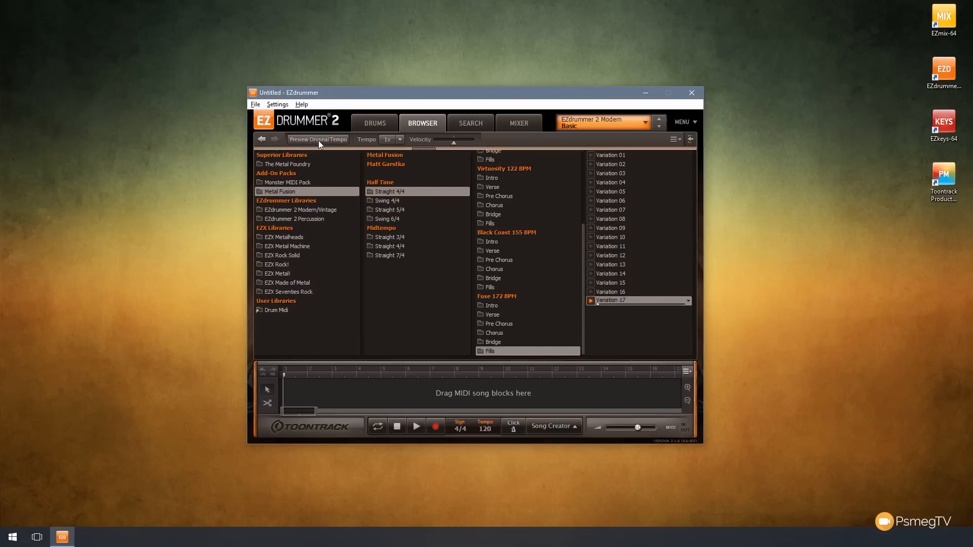
left_click(319, 140)
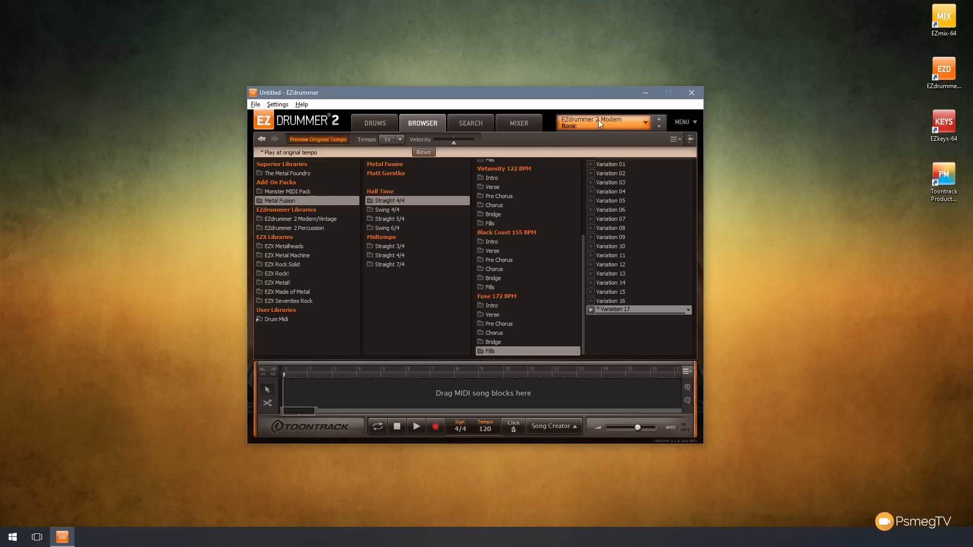
Load the Metal Machine Big Room preset and audition the Fuse 172 BPM fills with it.
left_click(644, 124)
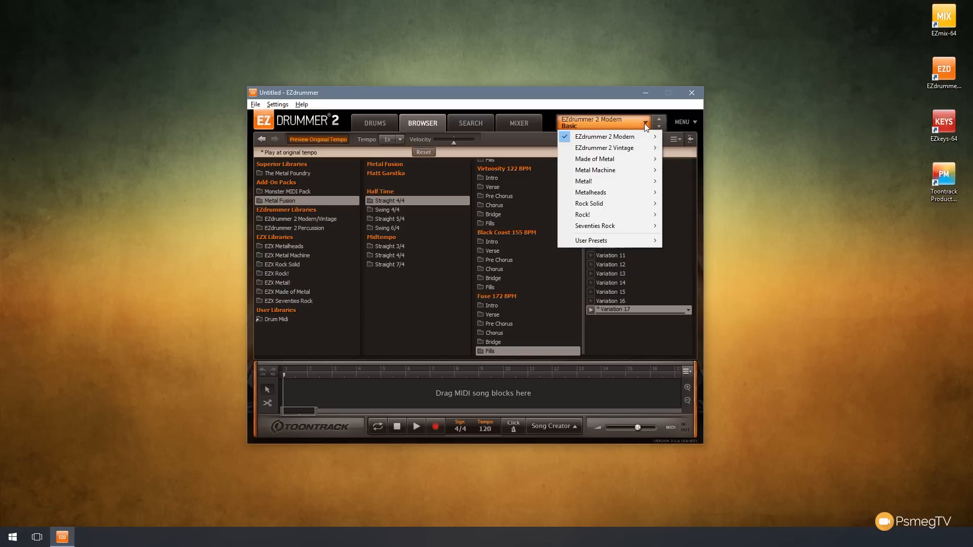
mouse_move(641, 170)
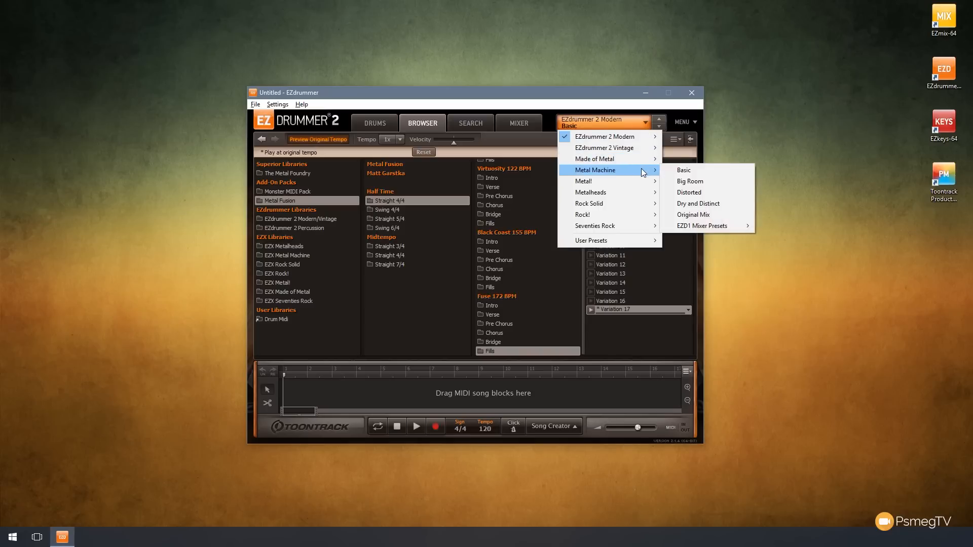
left_click(699, 182)
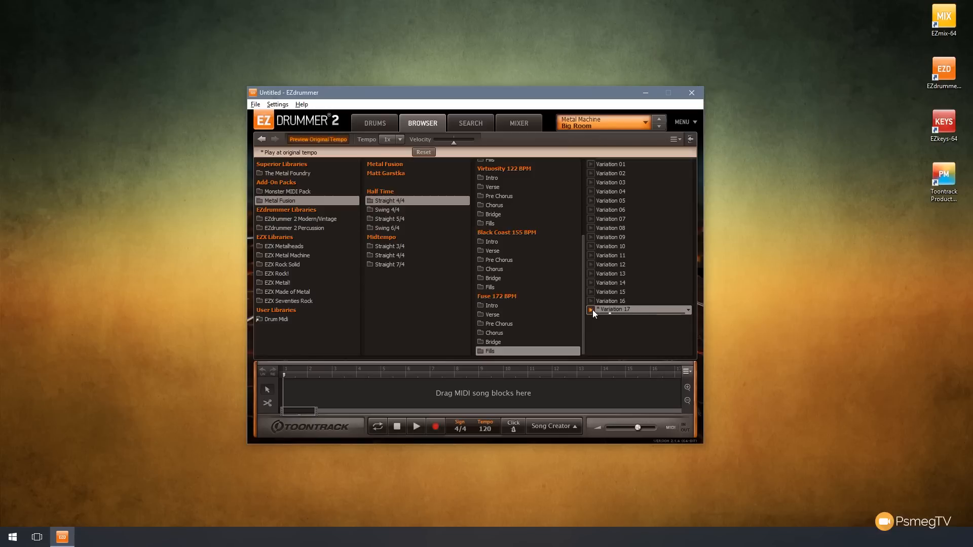
left_click(594, 264)
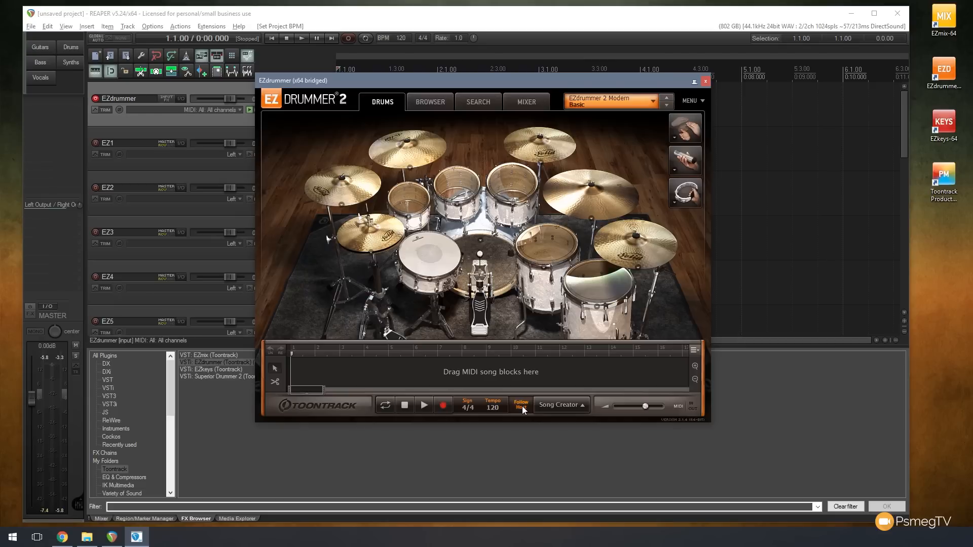
Set the REAPER project tempo to 172 BPM.
left_click(402, 38)
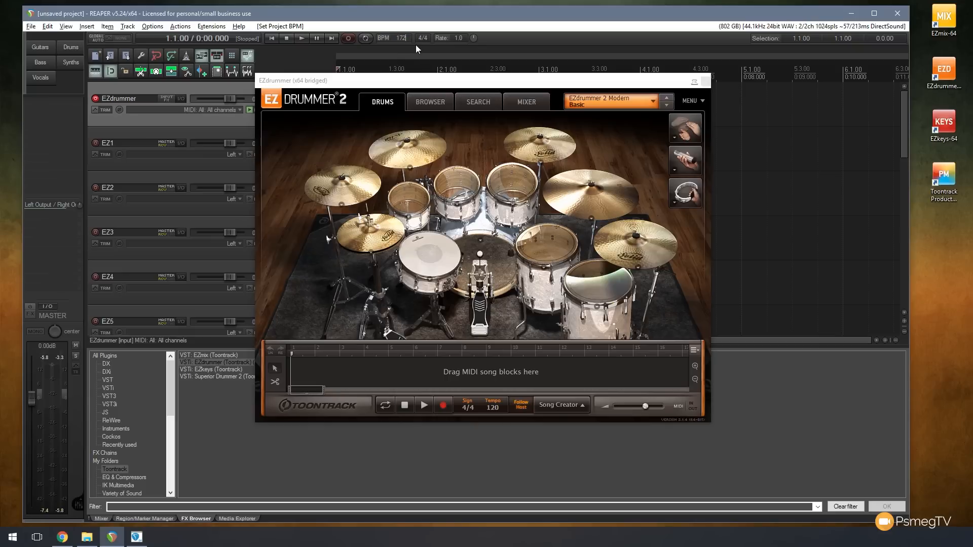
key("Return")
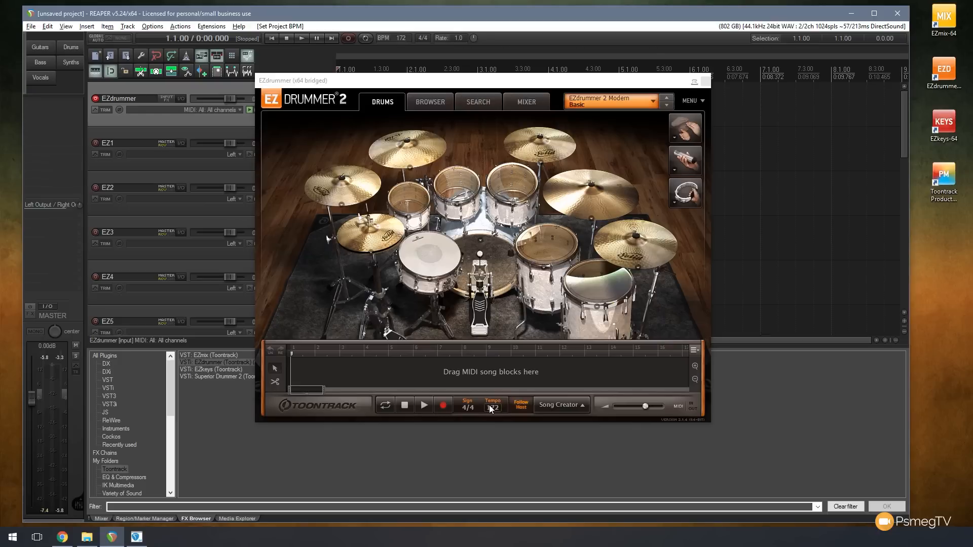
Test the tempo field with Follow Host switched off, leaving Follow Host enabled.
left_click(522, 407)
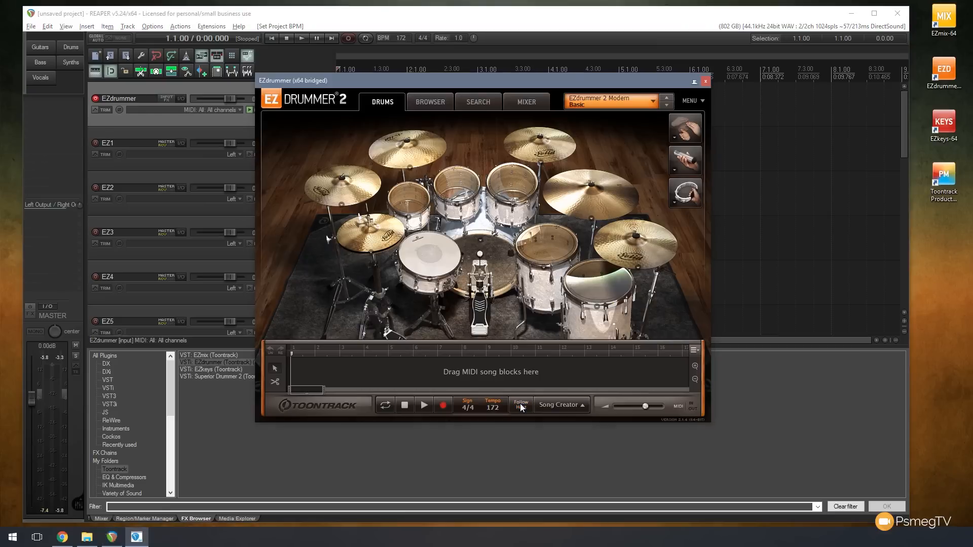
left_click(495, 411)
left_click(520, 409)
Place Variation 02 of Metal Fusion's Half Time Straight 4/4 Fuse 172 BPM Verse at the start of the song track.
left_click(438, 99)
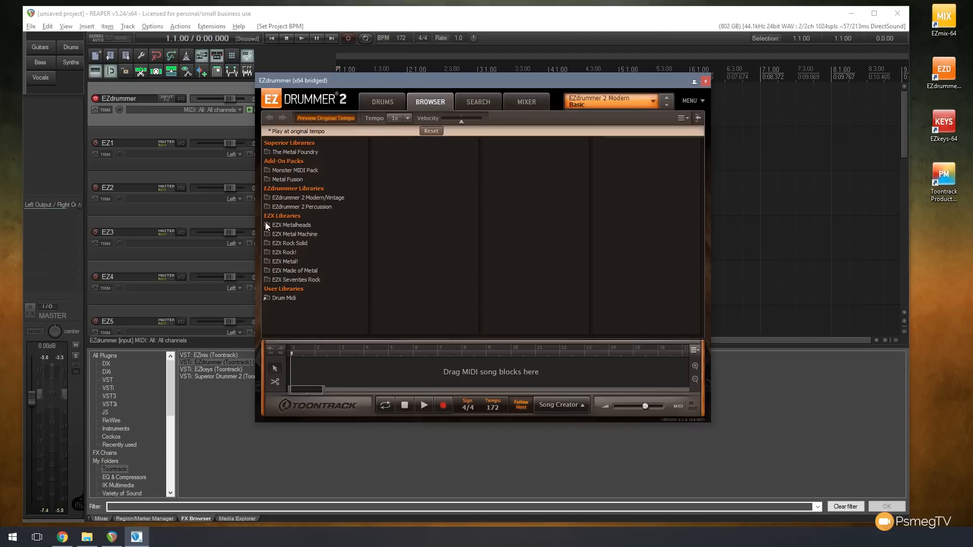
left_click(266, 181)
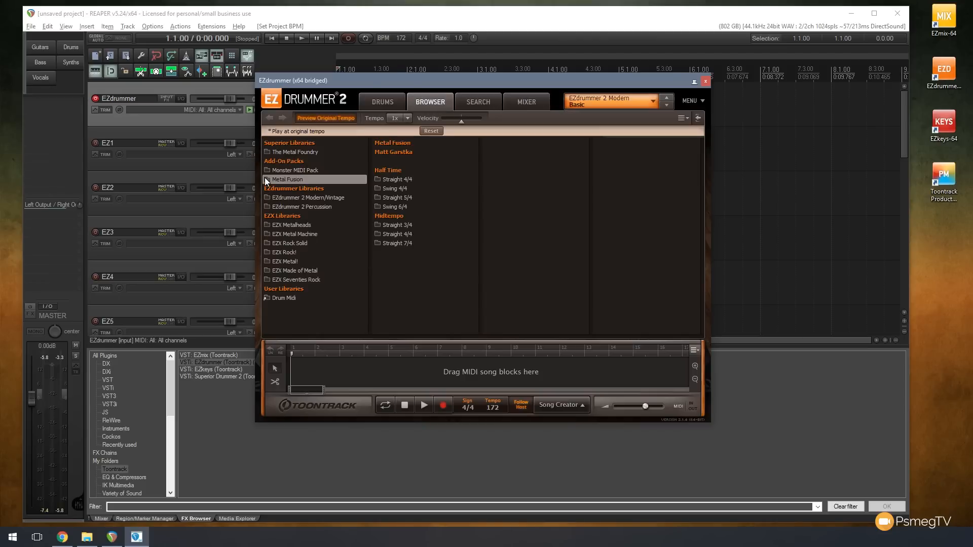
left_click(377, 179)
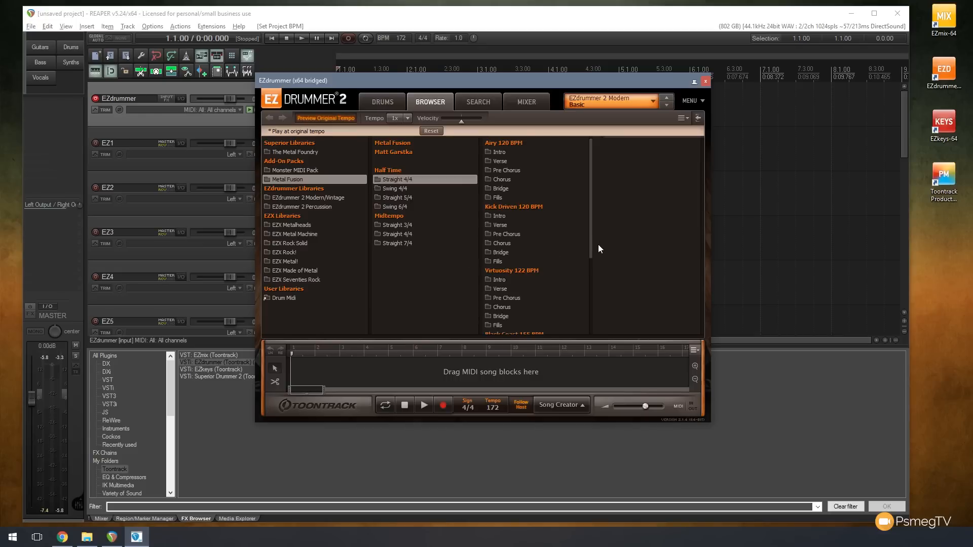
left_click_drag(591, 236, 600, 327)
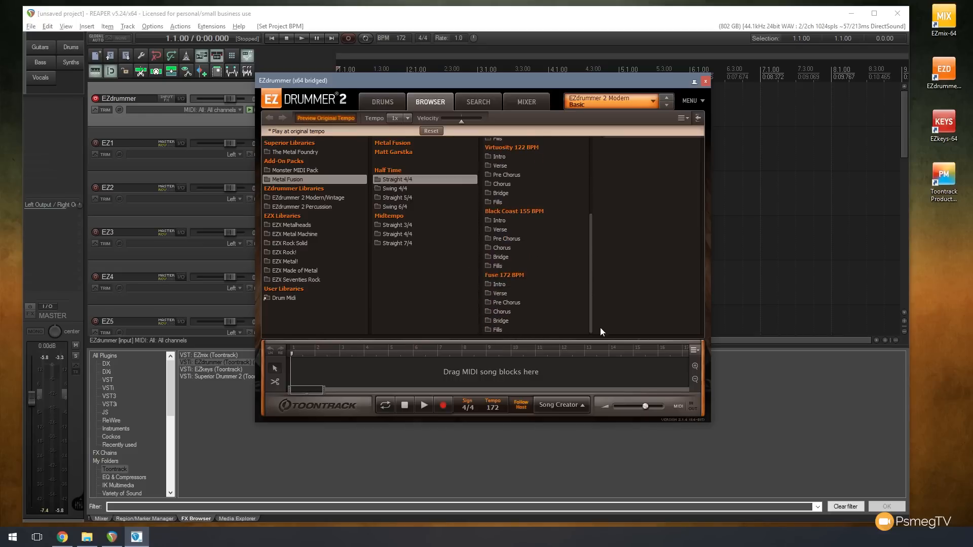
left_click(488, 294)
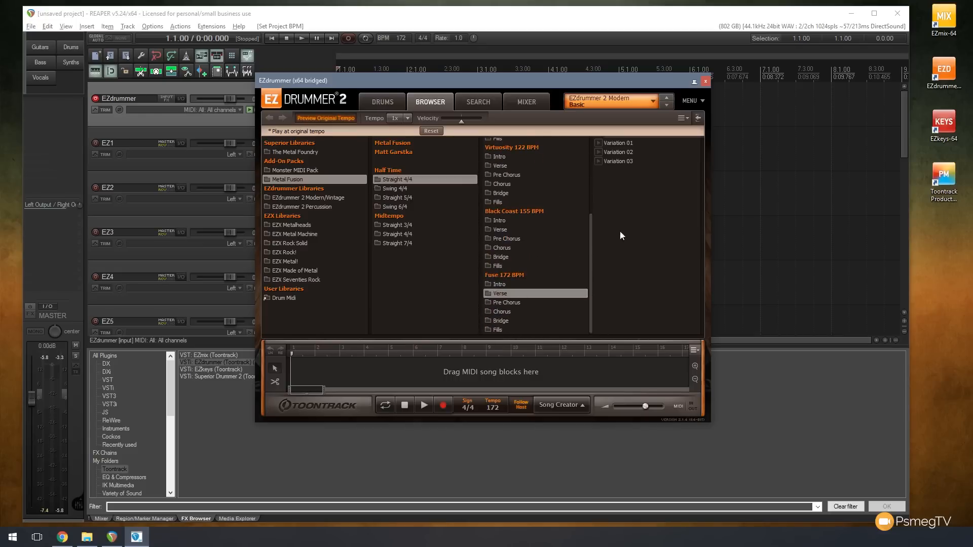
left_click(625, 150)
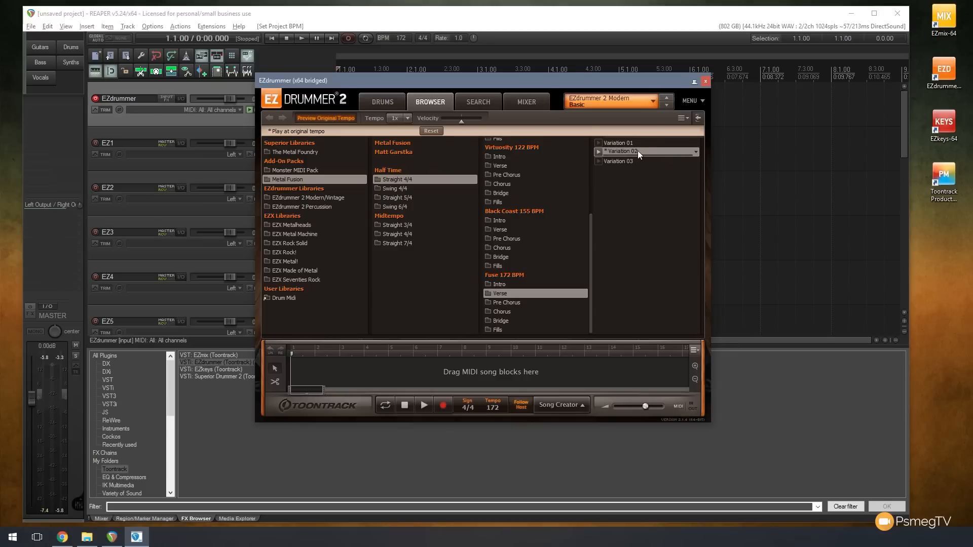
left_click_drag(638, 151, 271, 379)
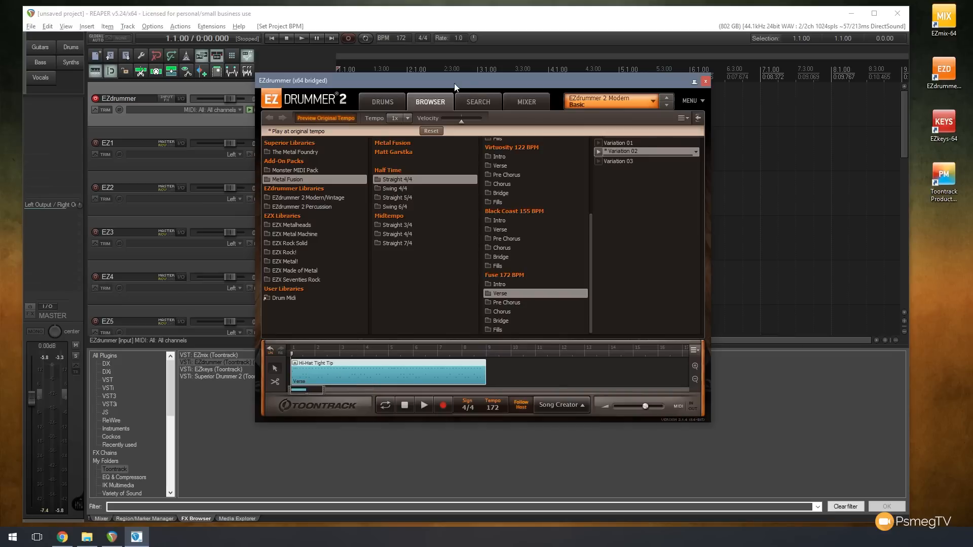
Try resizing the Verse block from both ends and splitting it at bar 6.
right_click(330, 366)
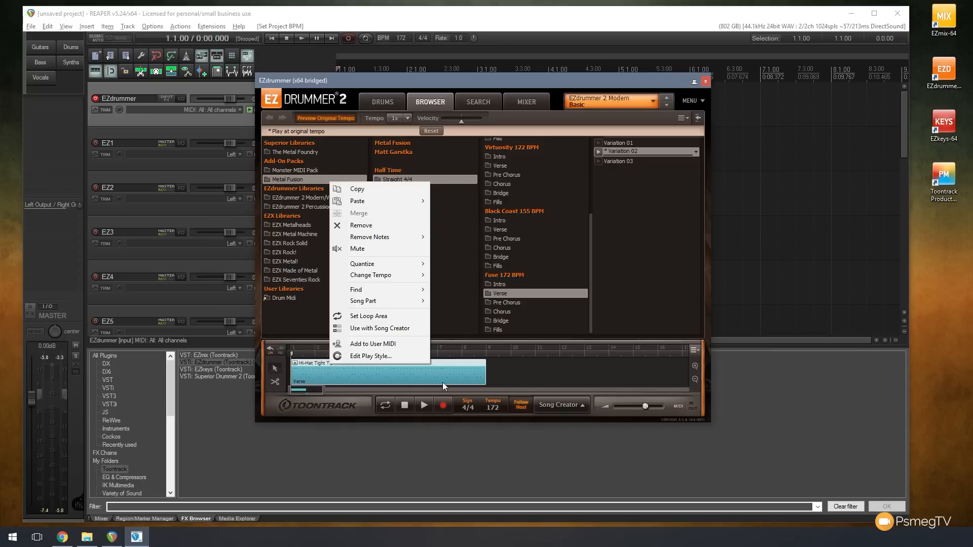
left_click(352, 377)
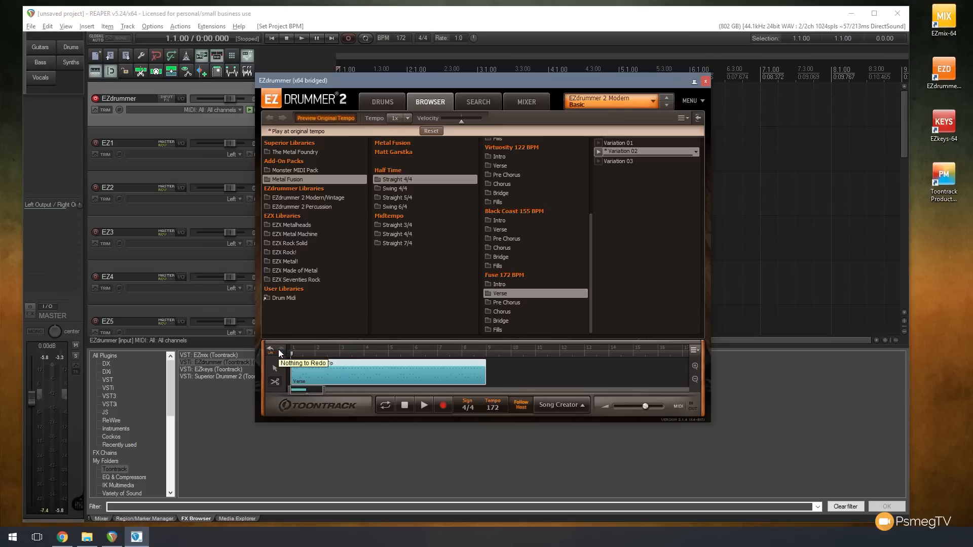
left_click(275, 369)
left_click_drag(485, 373, 507, 369)
mouse_move(292, 375)
left_mouse_down()
mouse_move(429, 377)
mouse_move(284, 375)
left_mouse_up()
key("alt")
left_click(407, 366, "alt")
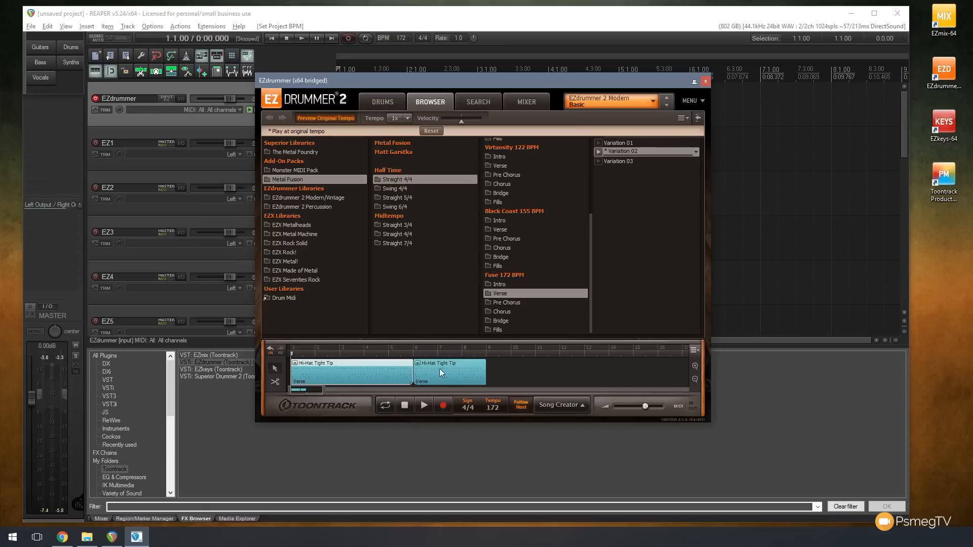
mouse_move(446, 364)
left_mouse_down()
mouse_move(505, 367)
mouse_move(449, 366)
left_mouse_up()
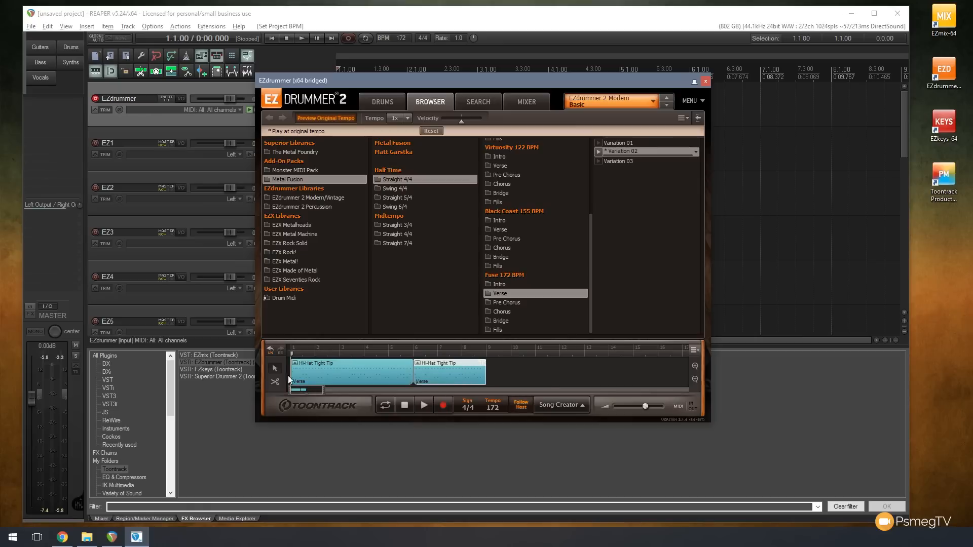
Undo the split of the Verse block so it is a single block again.
left_click(271, 349)
left_click(270, 349)
left_click(271, 349)
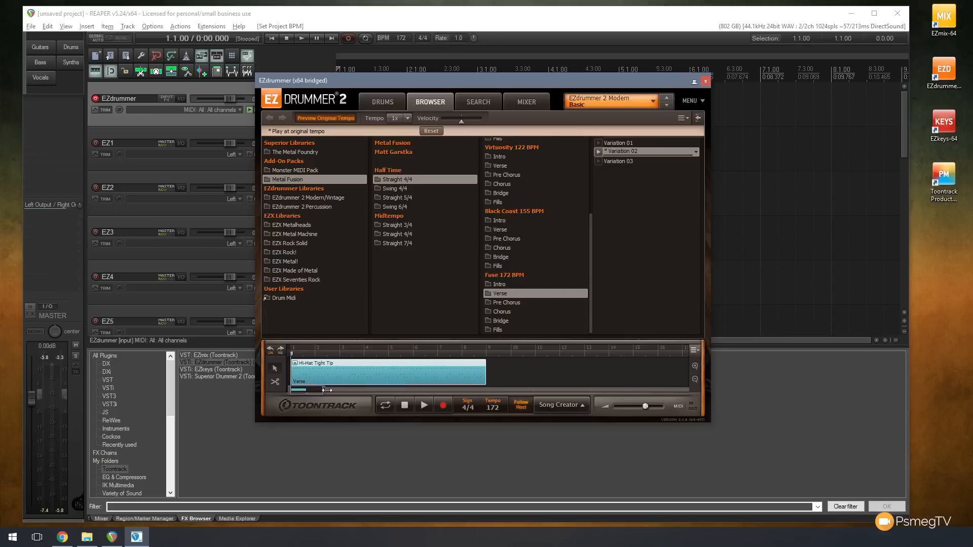
Examine the editing commands available for the song track and its Verse block.
mouse_move(331, 390)
left_mouse_down()
mouse_move(405, 391)
mouse_move(308, 394)
mouse_move(323, 394)
left_mouse_up()
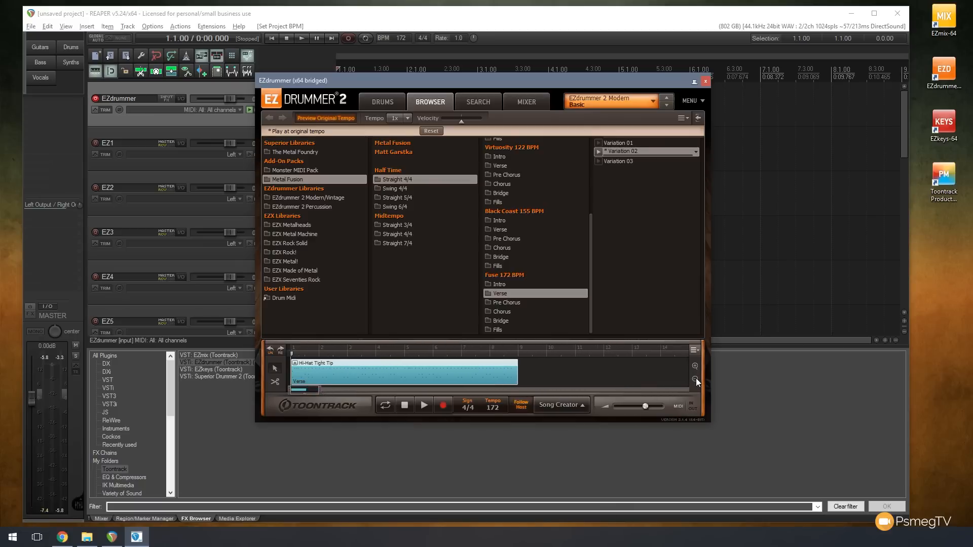
left_click(695, 350)
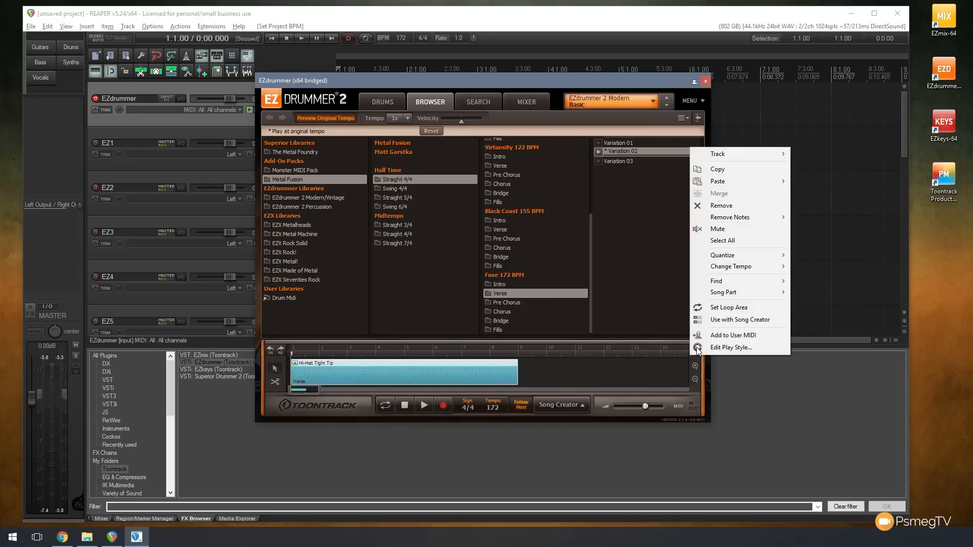
right_click(472, 370)
left_click(448, 364)
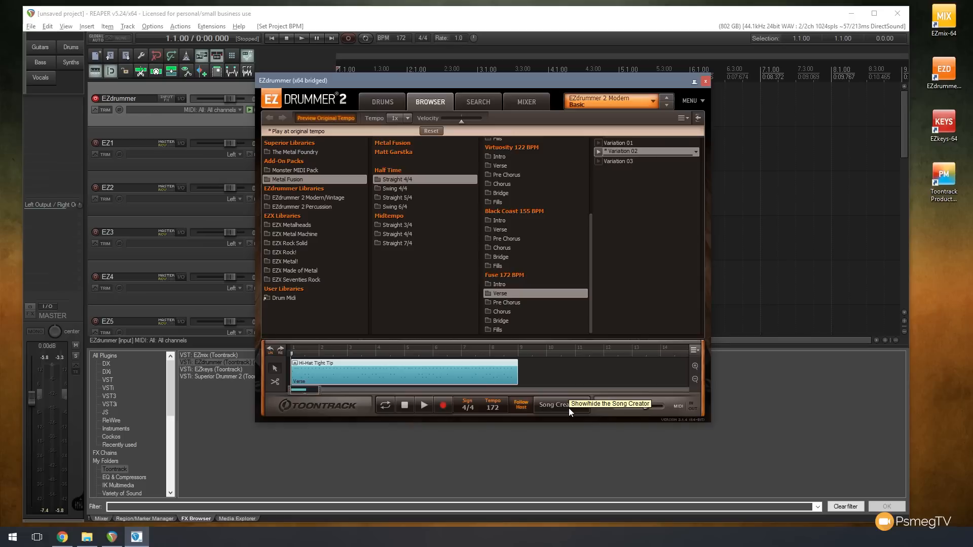
Open the Song Creator and look through the 12-Bar Basic, AAA and AABA Long structures and the option for saving a track as a structure.
left_click(583, 405)
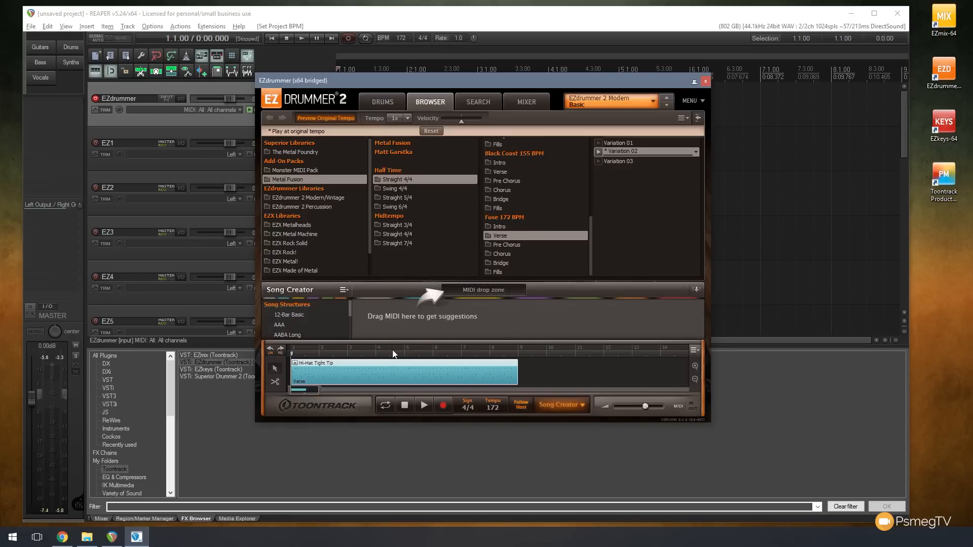
mouse_move(352, 311)
left_mouse_down()
mouse_move(351, 336)
mouse_move(354, 314)
left_mouse_up()
left_click(296, 313)
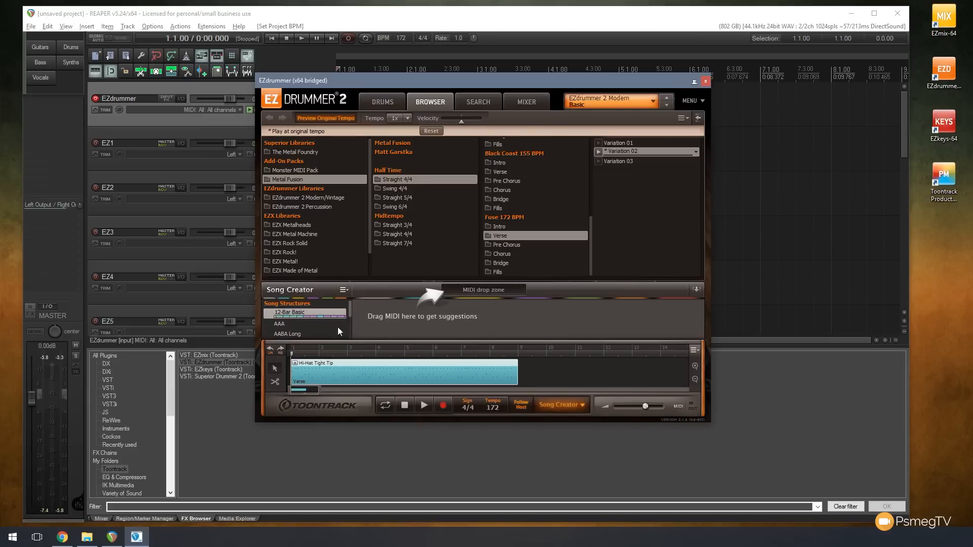
left_click(286, 324)
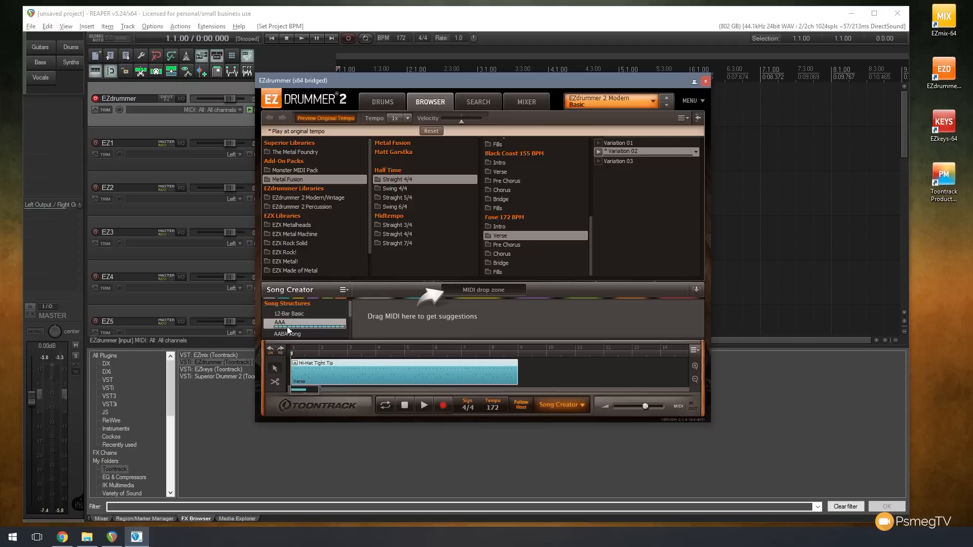
left_click(289, 335)
left_click(285, 312)
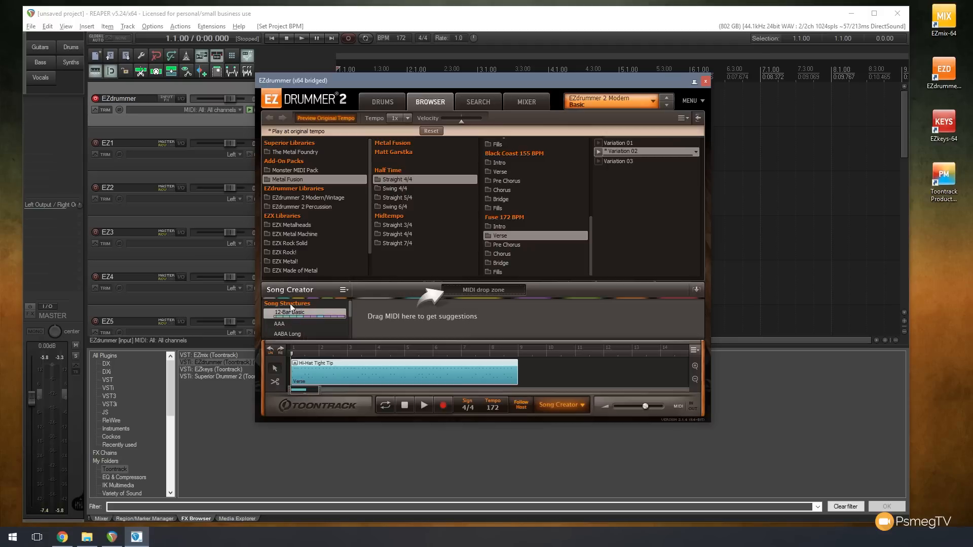
left_click(344, 290)
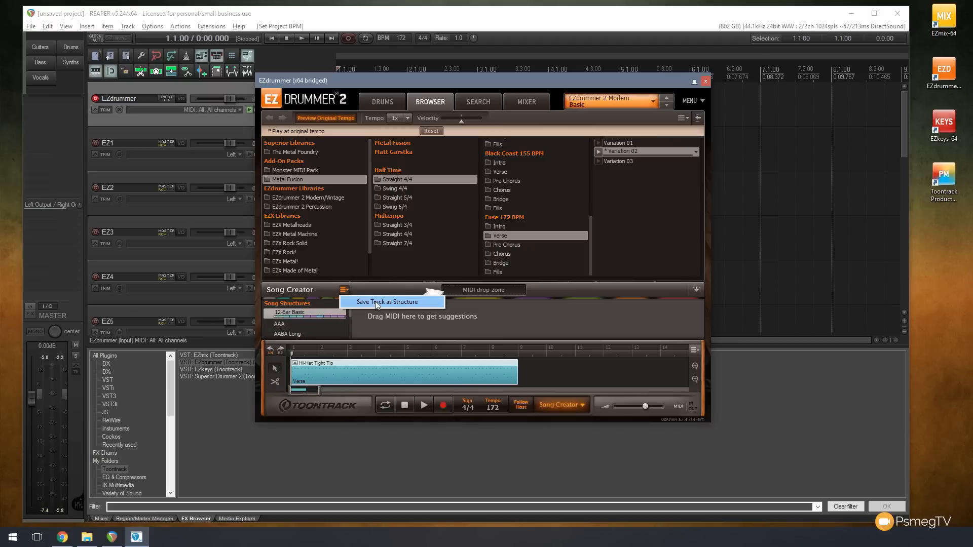
left_click(389, 291)
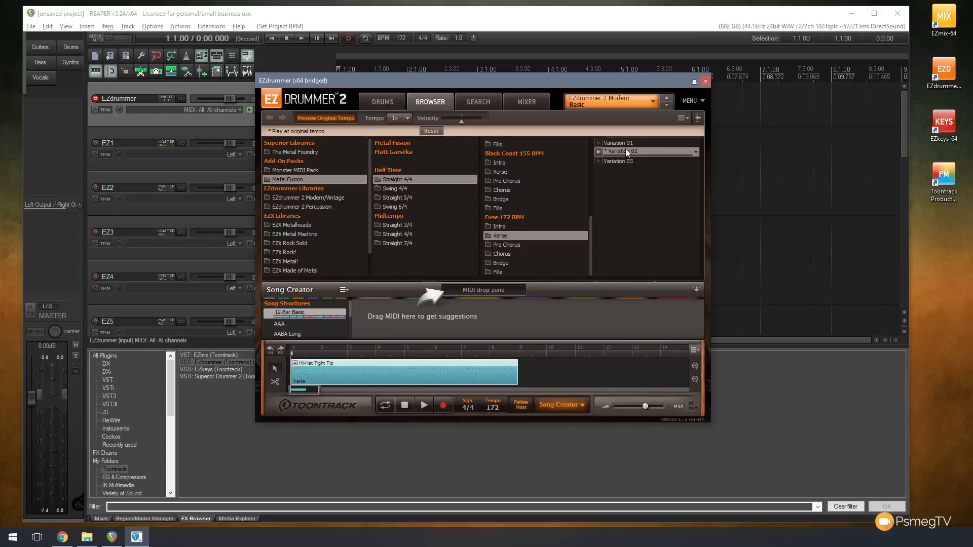
Generate Song Creator suggestions from Fuse Verse Variation 02 and review the options offered for Pre Chorus 2.
left_click_drag(625, 151, 475, 289)
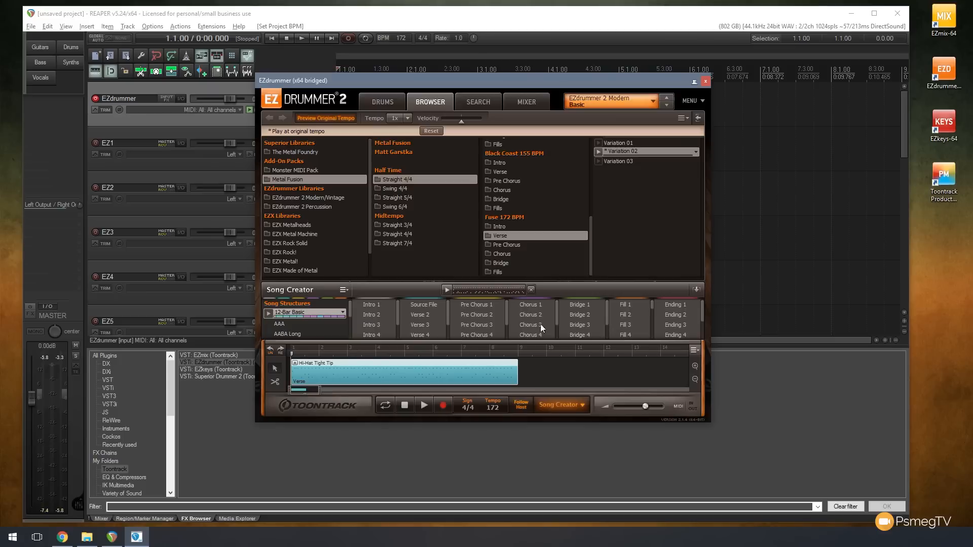
left_click(475, 315)
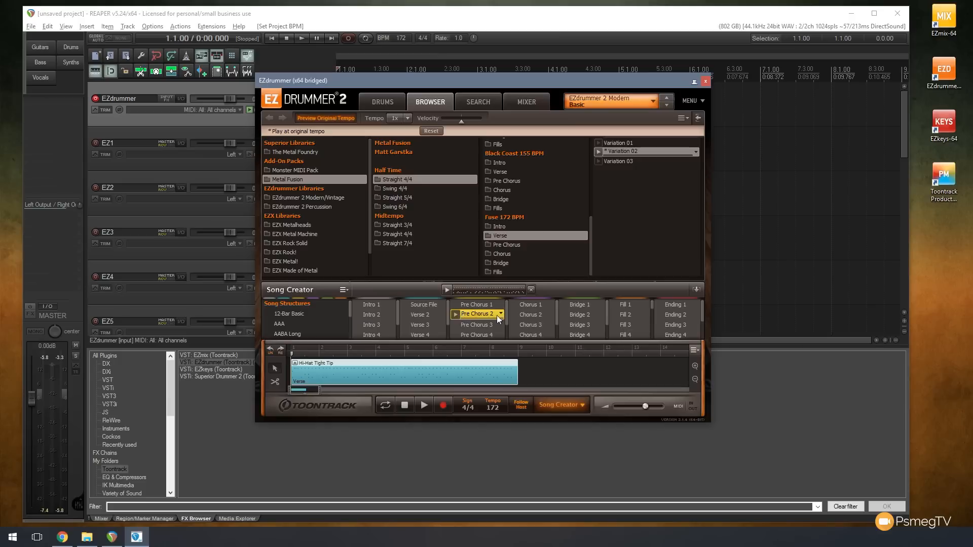
left_click(500, 313)
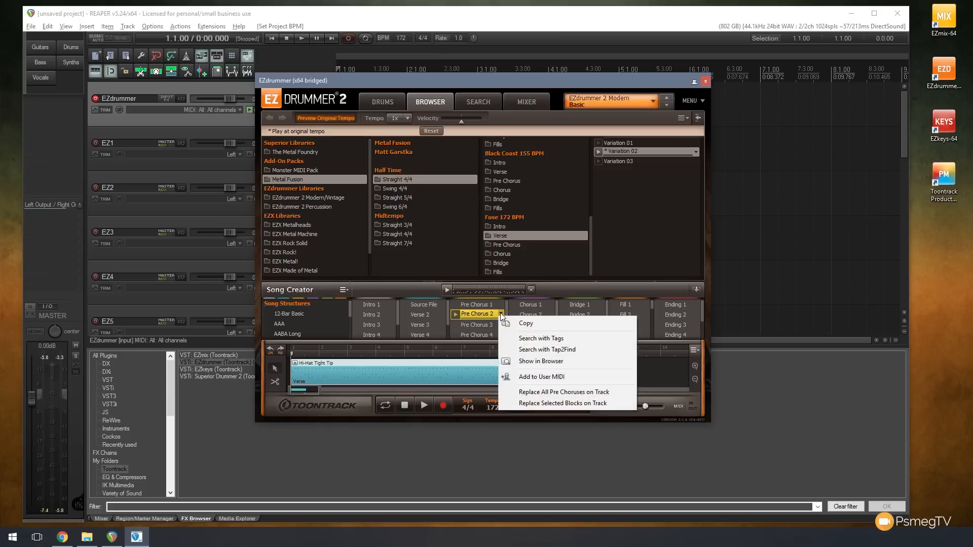
left_click(564, 291)
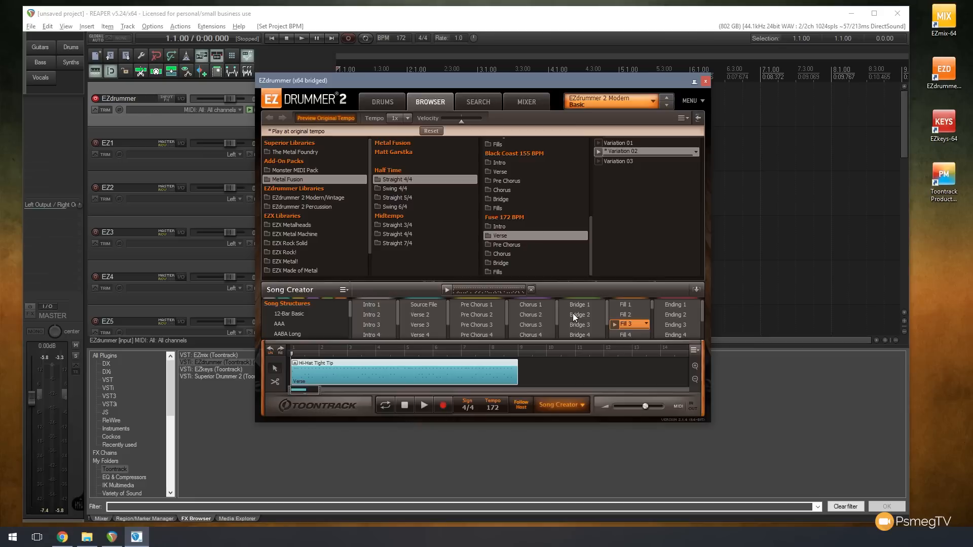
Append Song Creator Fill 3 twice after the Verse block and move the EZdrummer window clear of the REAPER tracks.
left_click_drag(630, 324, 521, 371)
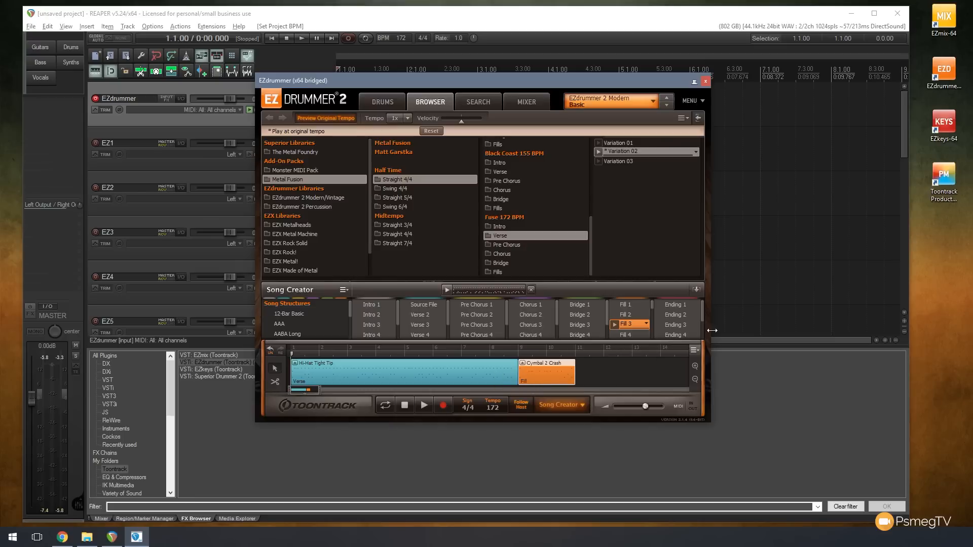
left_click_drag(634, 328, 579, 367)
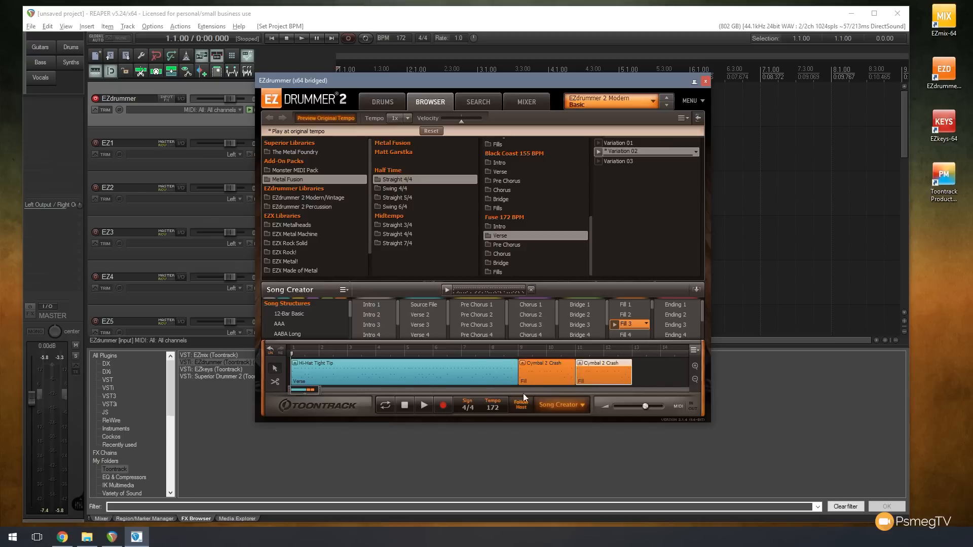
left_click_drag(320, 391, 370, 391)
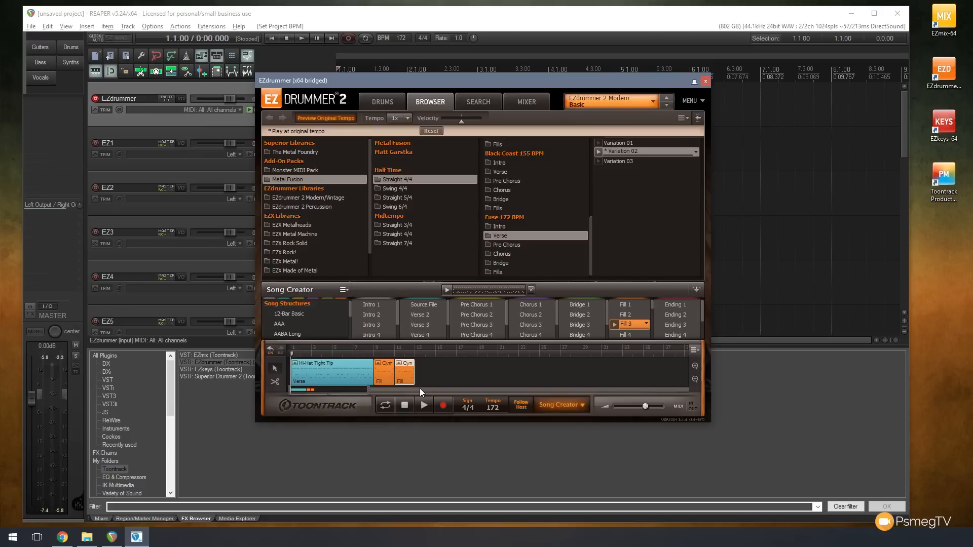
left_click_drag(463, 79, 665, 180)
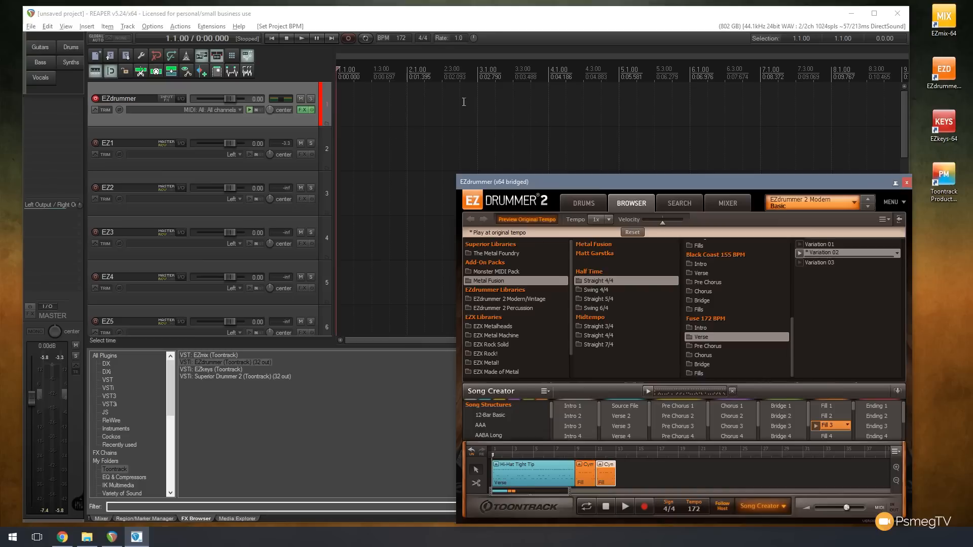
Open Edit Play Style for the Intro block on the song track and select the hi-hat.
left_click_drag(585, 178, 396, 97)
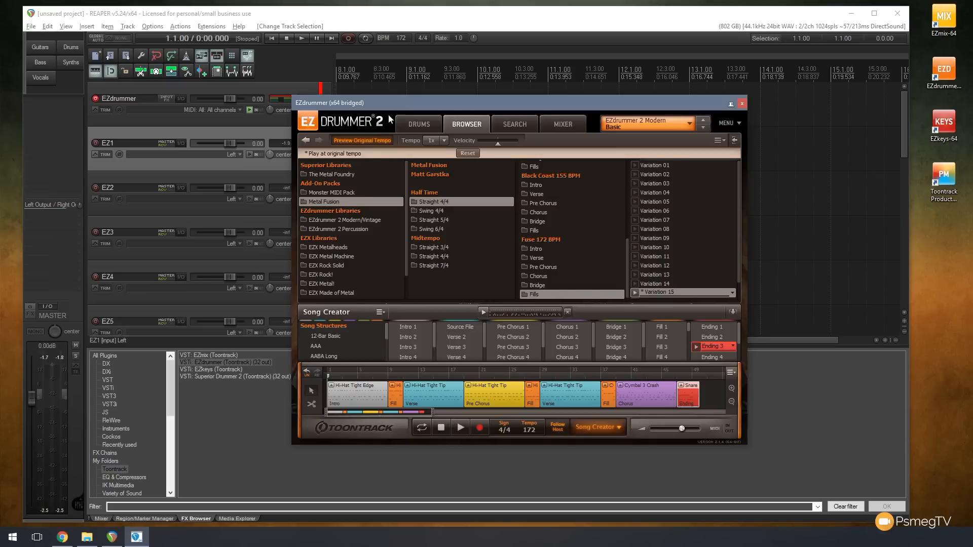
left_click(354, 402)
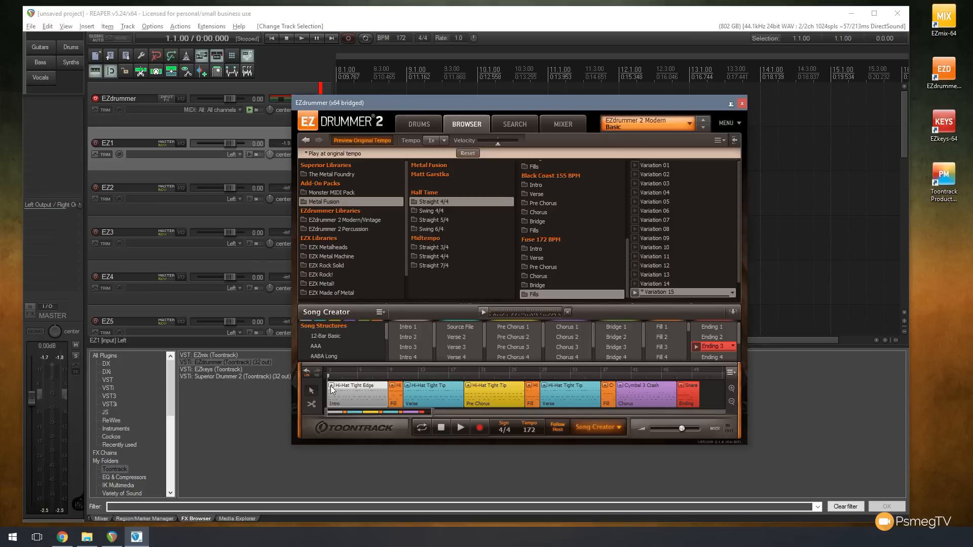
double_click(333, 391)
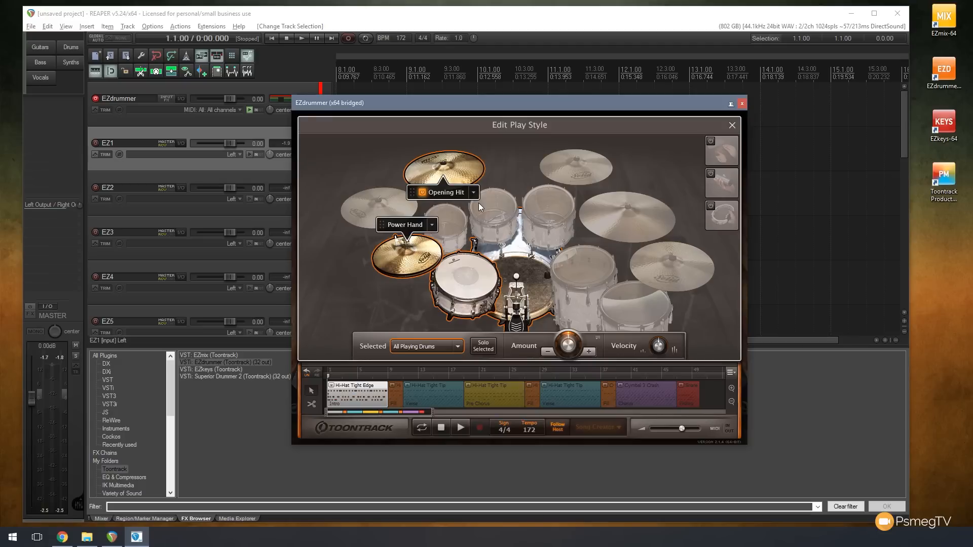
left_click(406, 256)
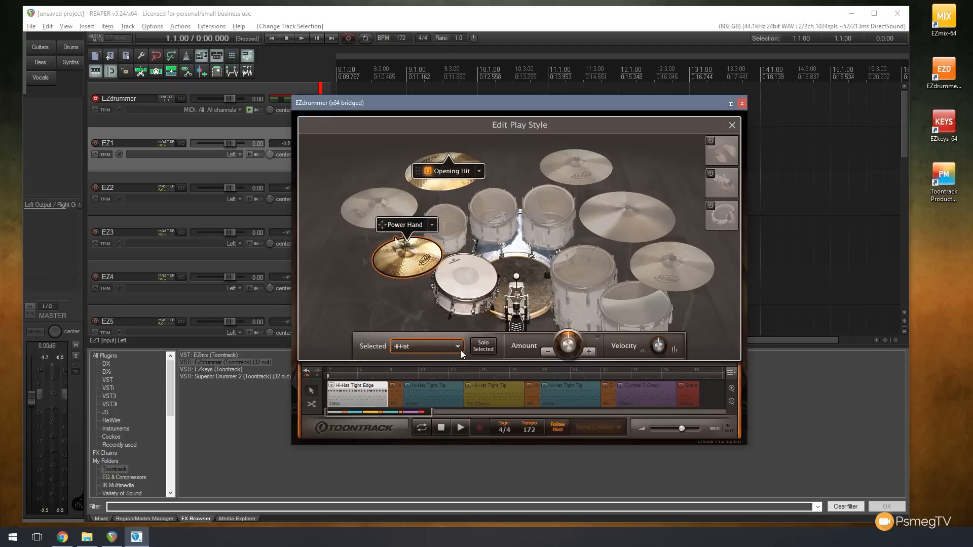
Enable looping, limit the loop range to the Intro block and start playback in EZdrummer.
left_click(422, 432)
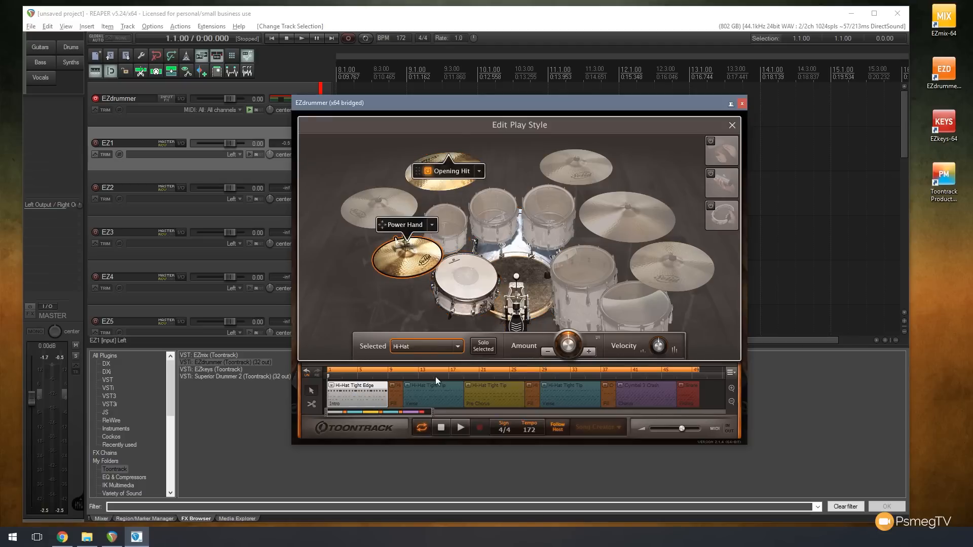
left_click_drag(700, 367, 388, 368)
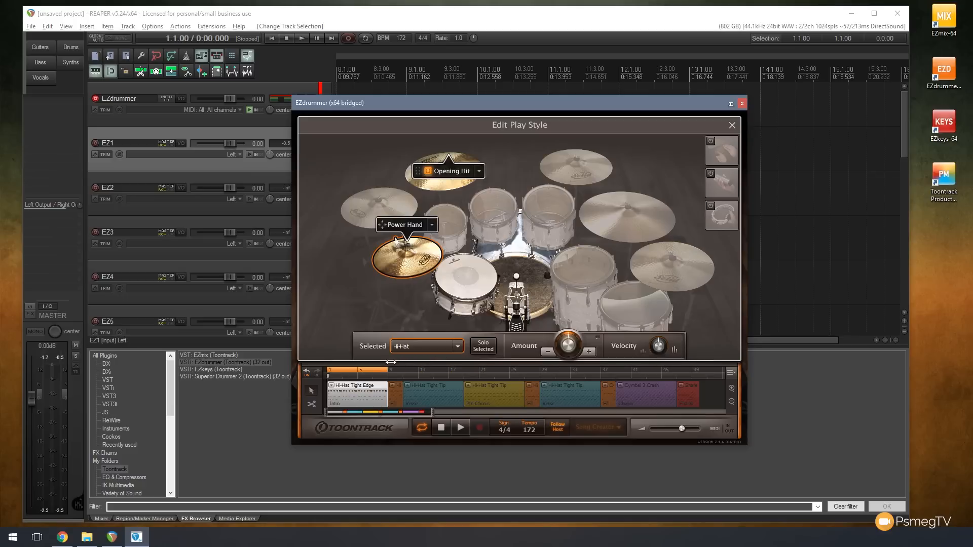
left_click(461, 428)
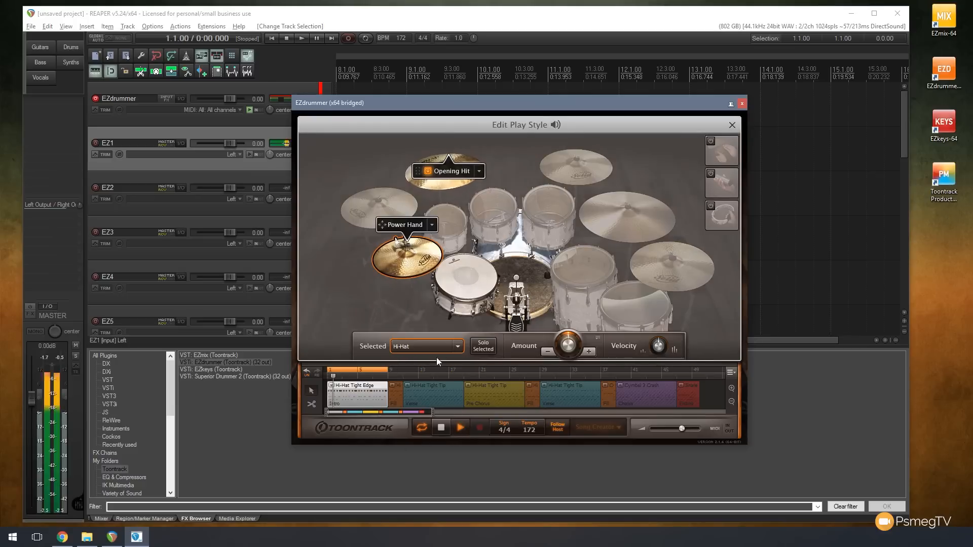
Audition the hi-hat power hand with the Open Pedal articulation and with Tight Tip.
left_click(433, 225)
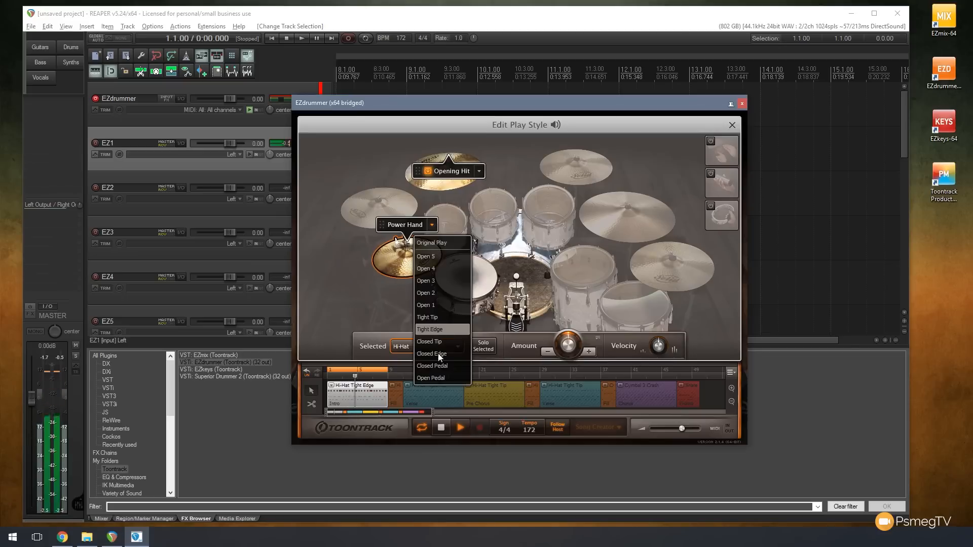
left_click(434, 379)
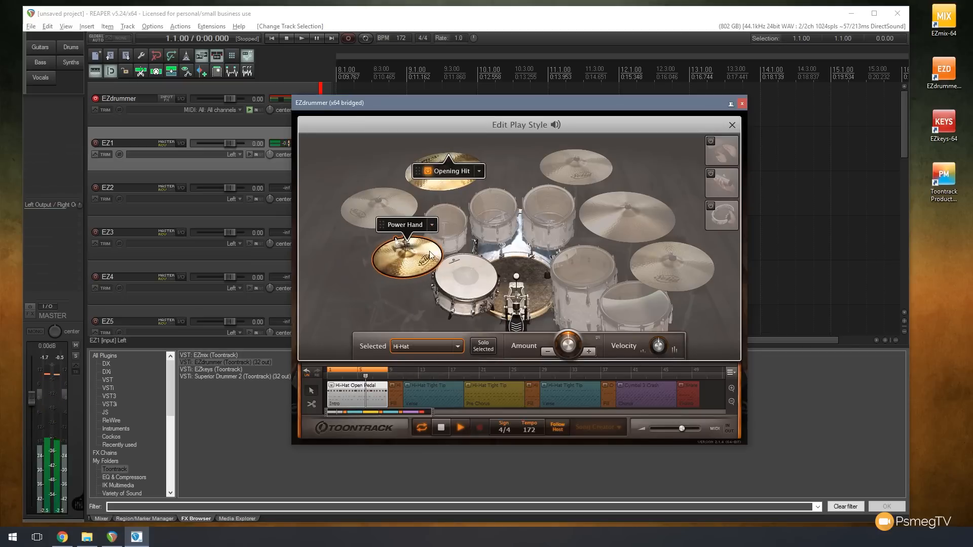
left_click(432, 226)
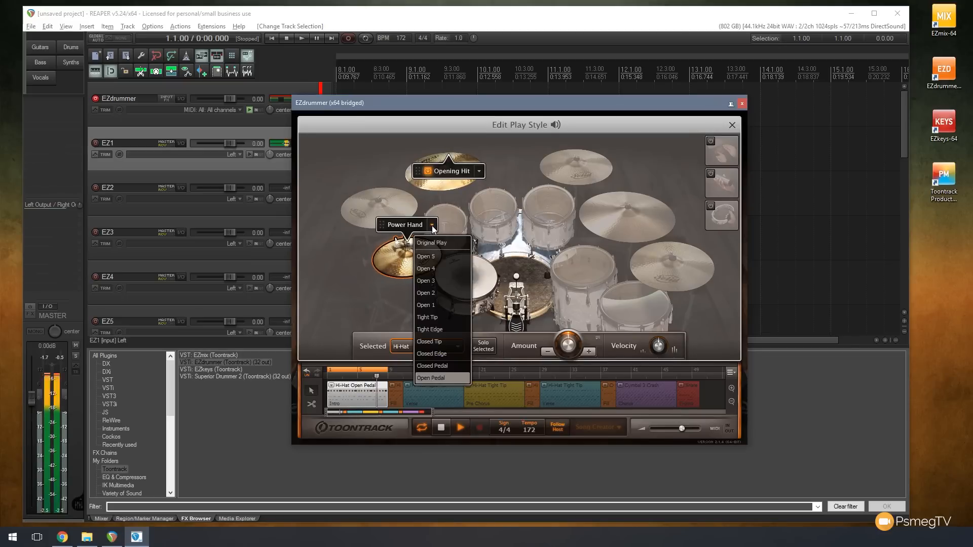
left_click(431, 318)
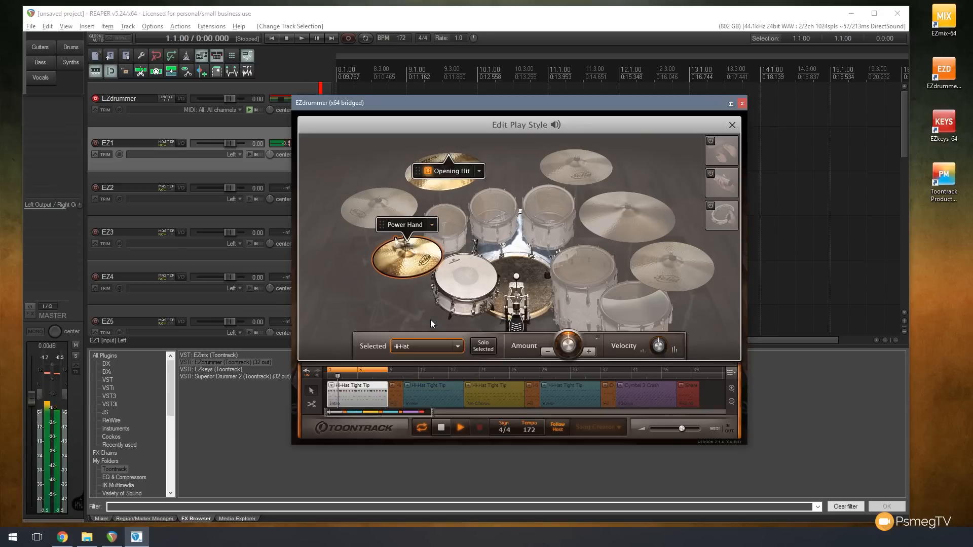
Move the power hand from the hi-hat to Floortom 1 and adjust its Amount.
left_click_drag(382, 225, 563, 237)
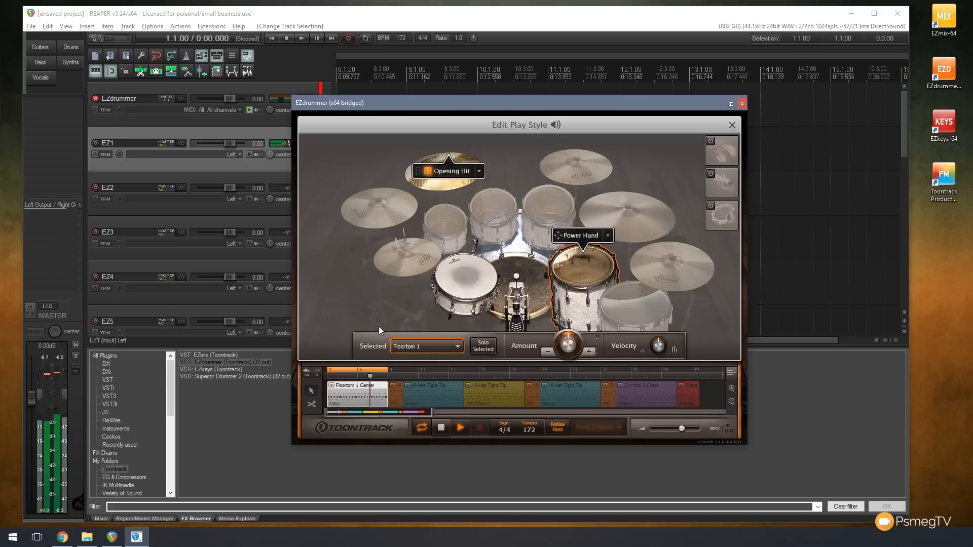
mouse_move(570, 345)
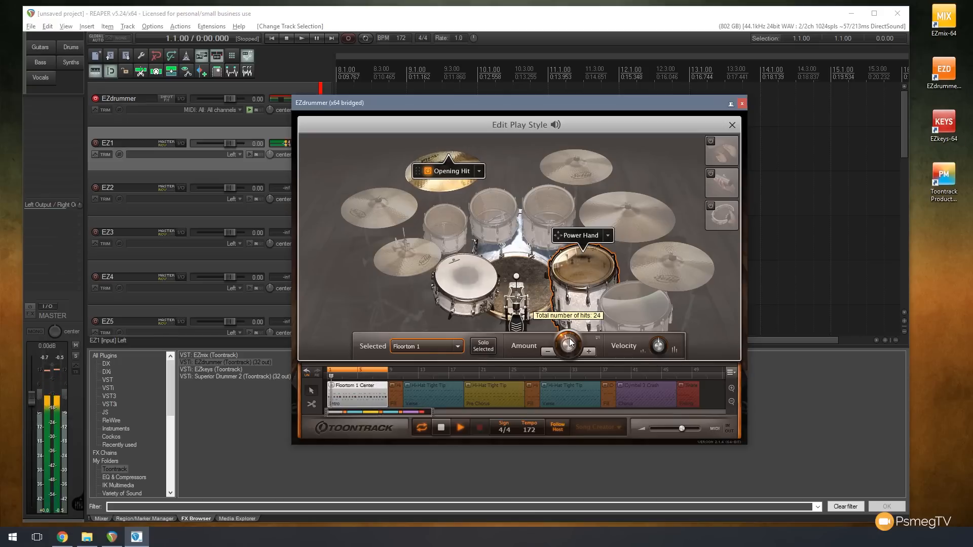
left_click_drag(564, 338, 602, 302)
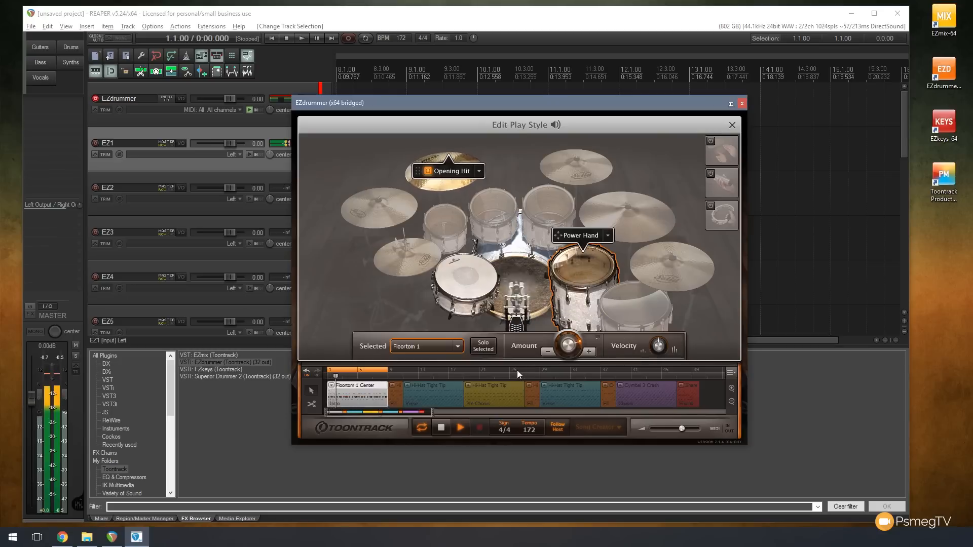
Adjust the kick's Amount, and close and reopen Edit Play Style for the Intro block.
left_click(527, 267)
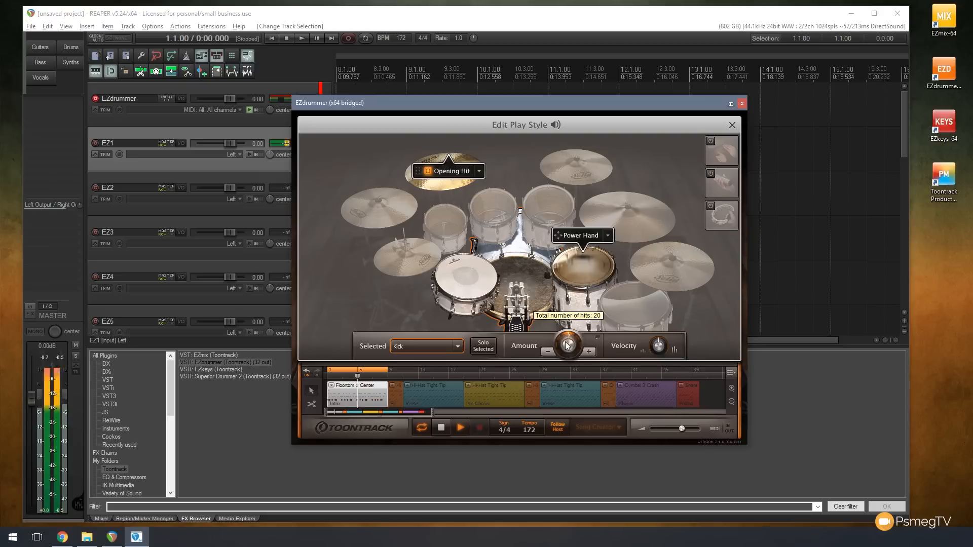
left_click_drag(565, 346, 564, 304)
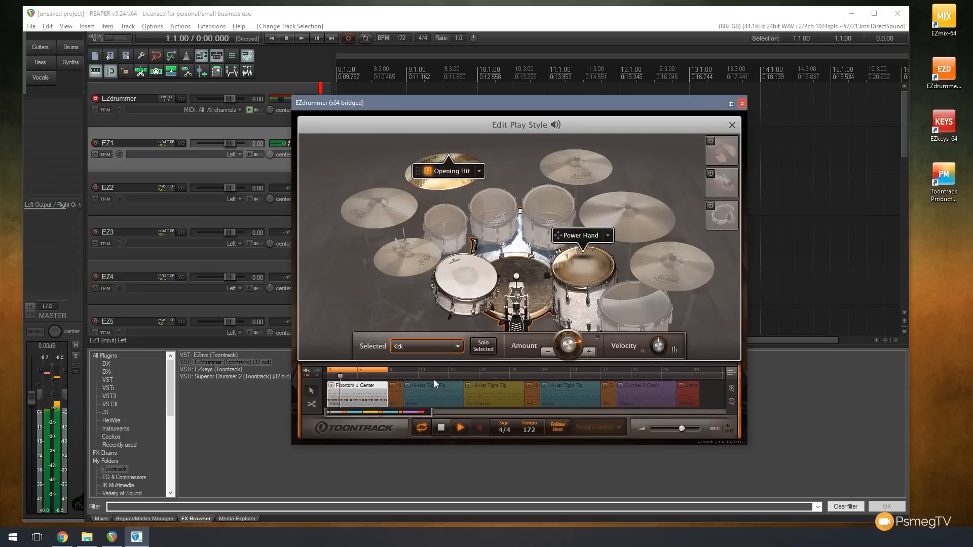
left_click(333, 390)
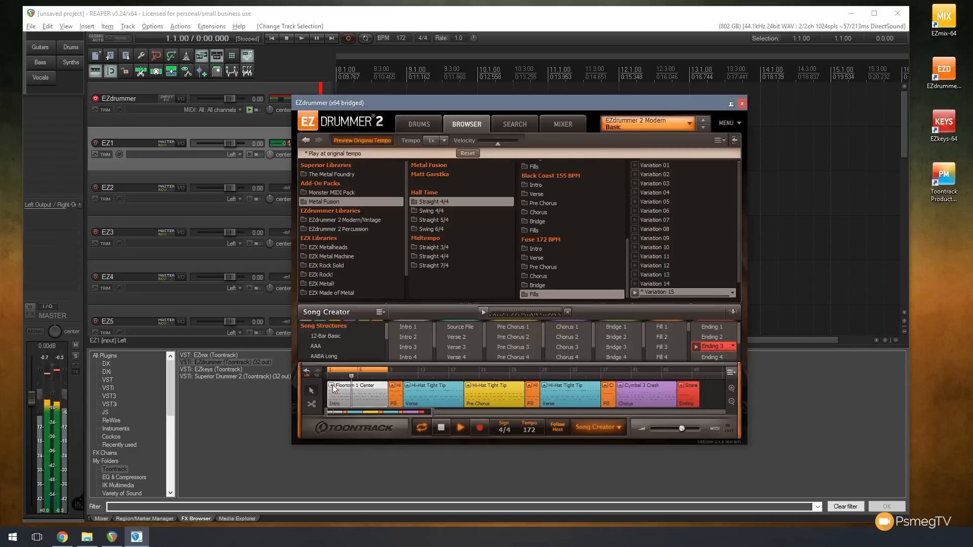
left_click(333, 388)
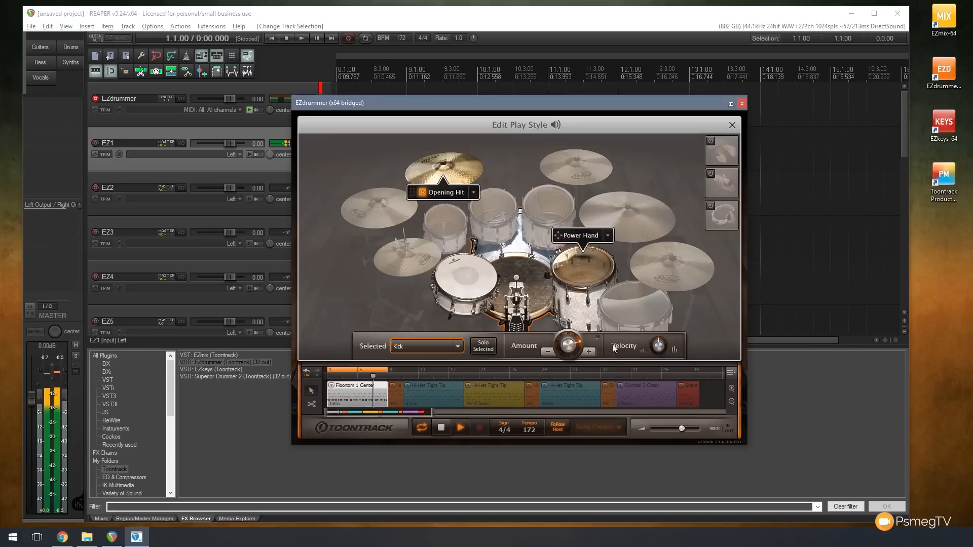
mouse_move(567, 352)
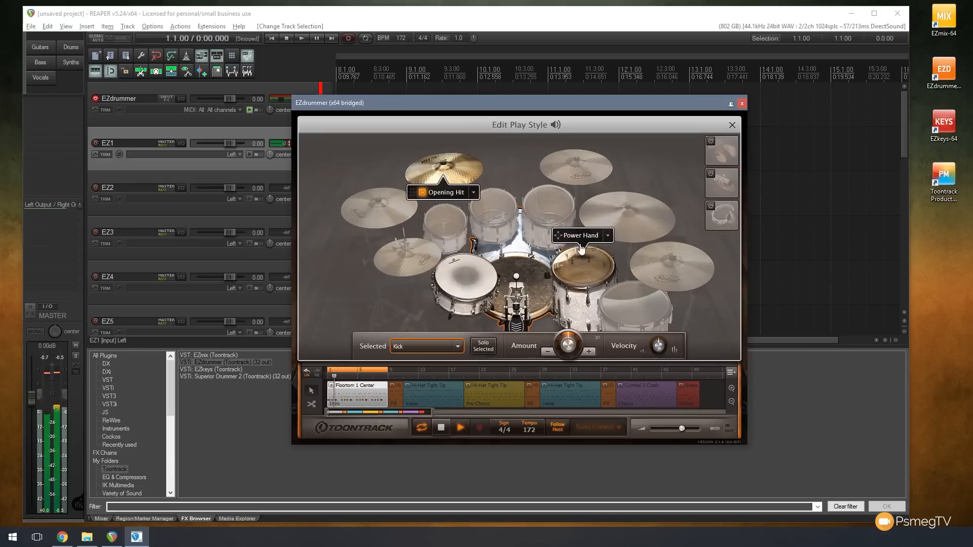
Try the power hand on the ride, stop playback, and try it on the hi-hat while viewing its articulations.
left_click_drag(557, 235, 599, 213)
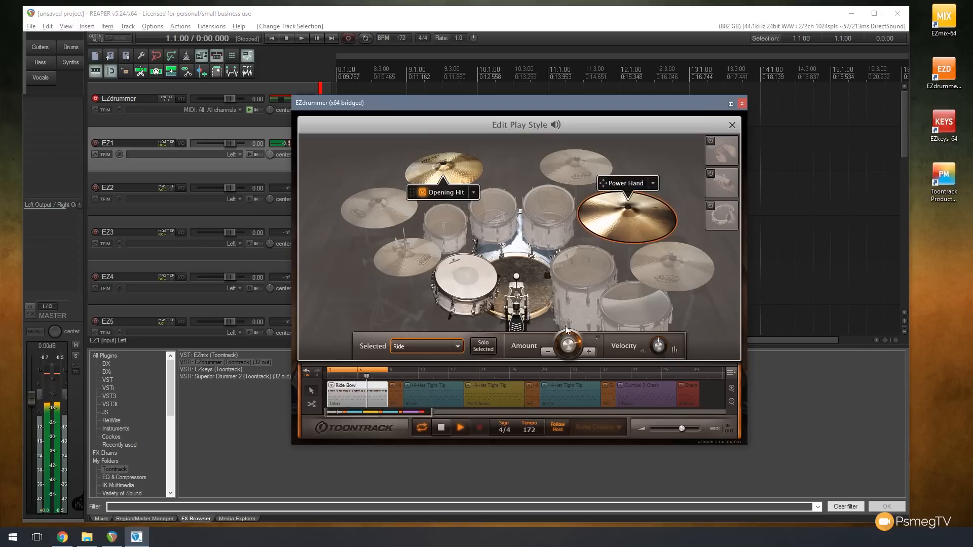
left_click(442, 428)
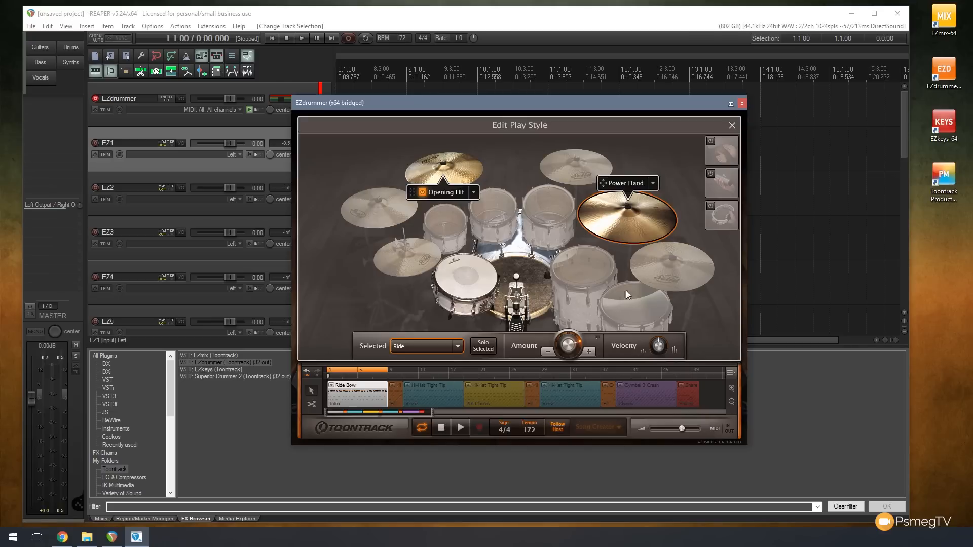
left_click_drag(611, 192, 394, 264)
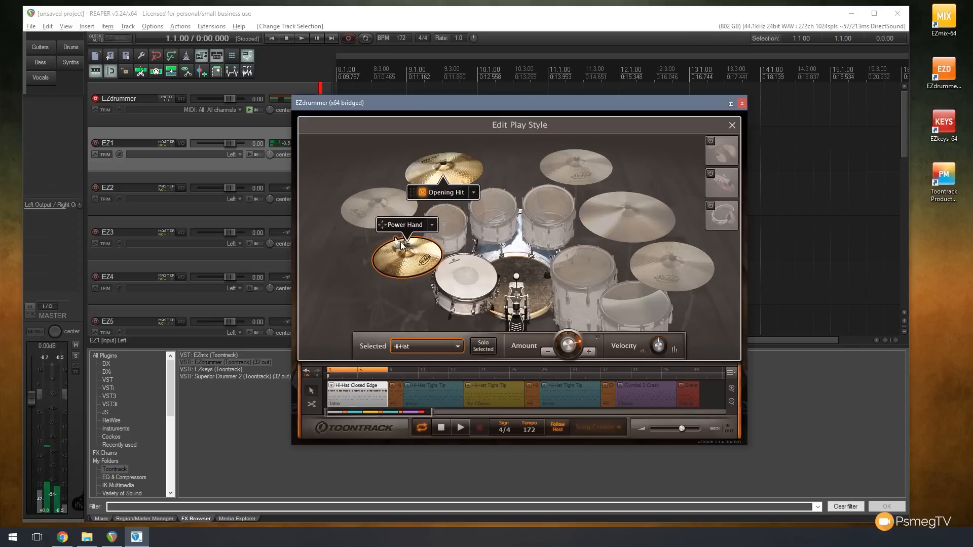
left_click(432, 226)
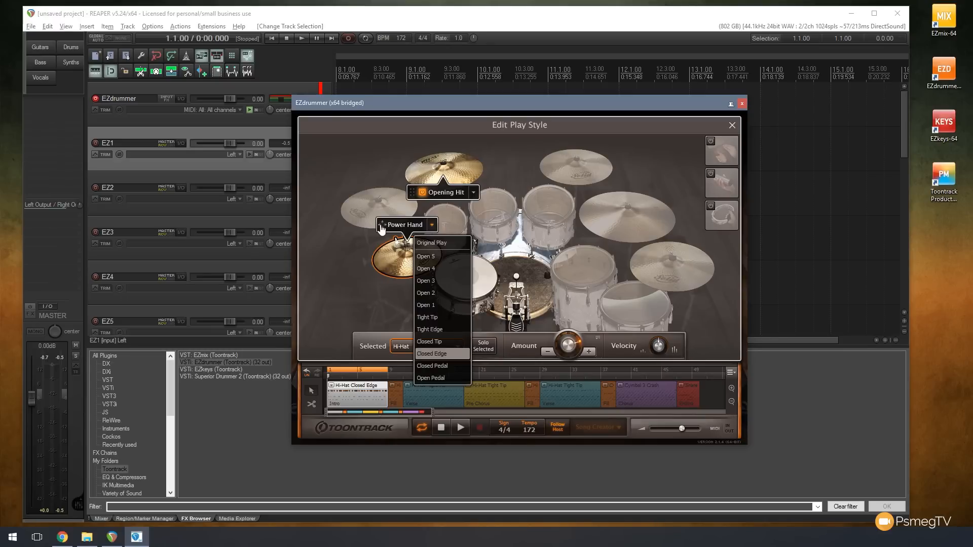
Try the power hand on Racktom 1 and view its available articulations.
left_click_drag(382, 229, 418, 197)
left_click(472, 192)
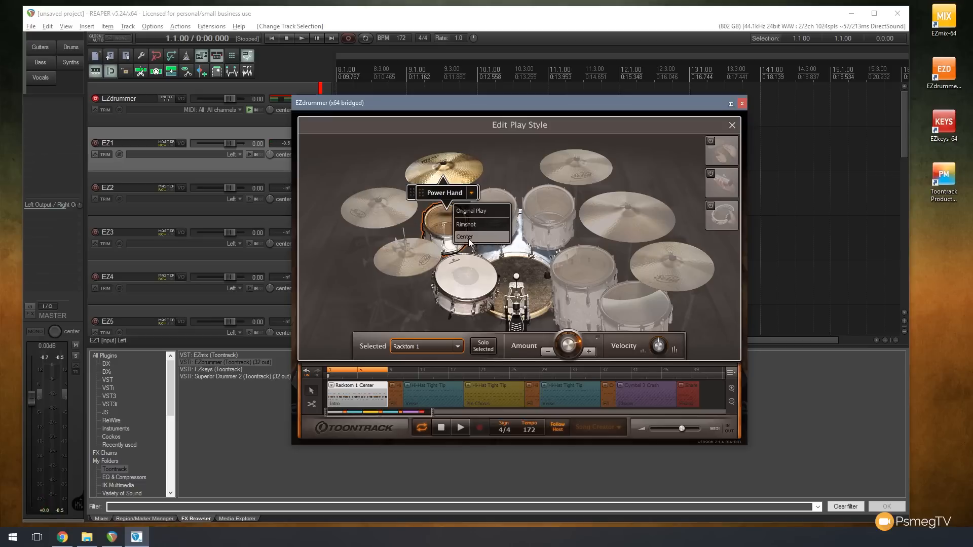
left_click(472, 196)
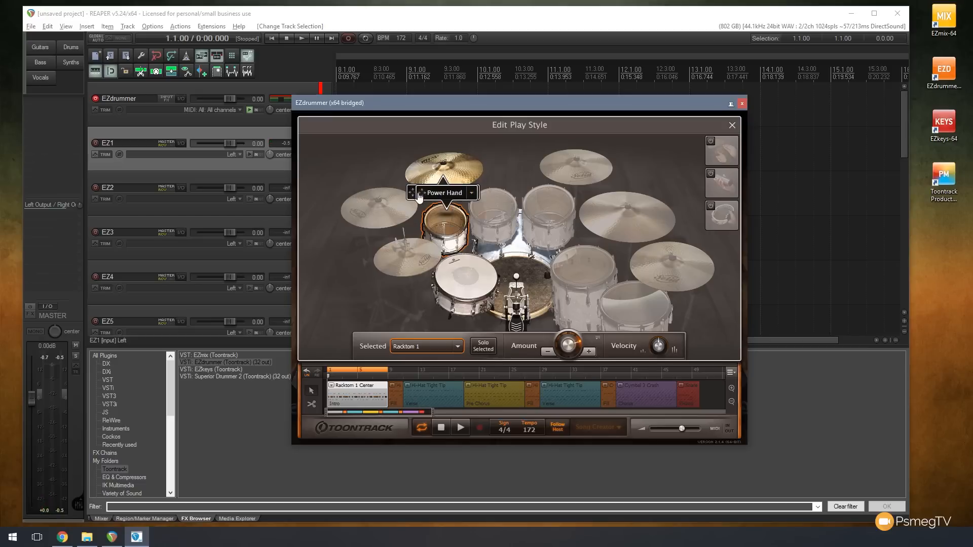
Return the power hand to Floortom 1 and adjust its Amount and Velocity.
left_click_drag(422, 197, 558, 236)
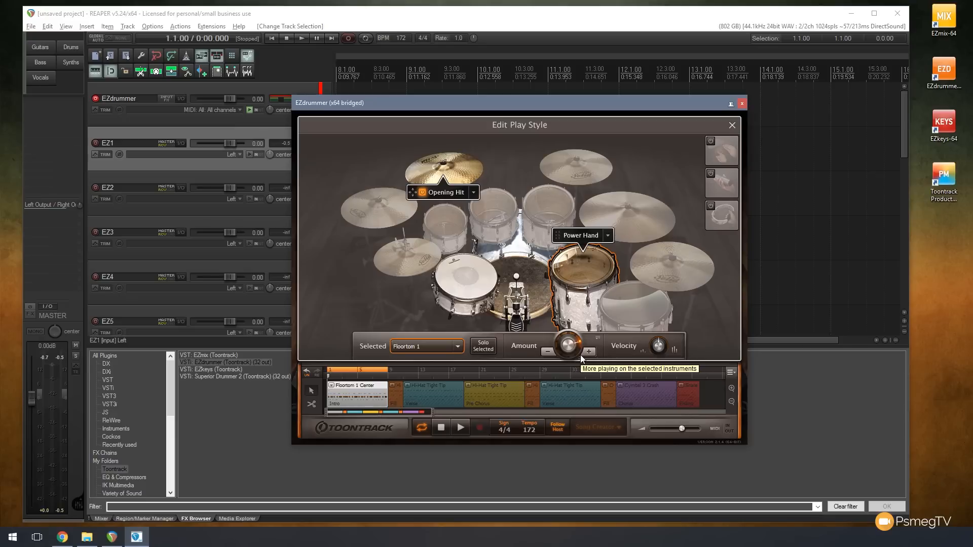
left_click_drag(569, 348, 569, 348)
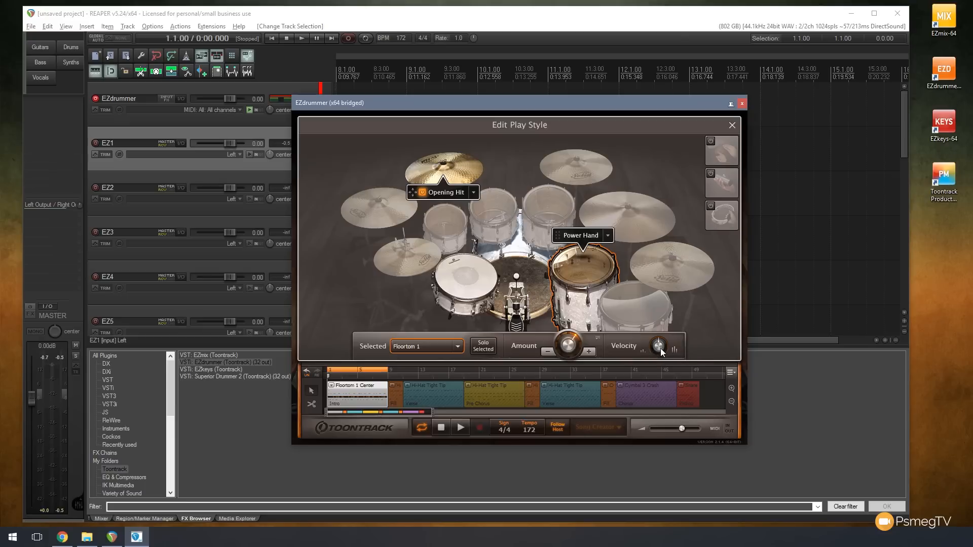
left_click_drag(661, 353, 624, 278)
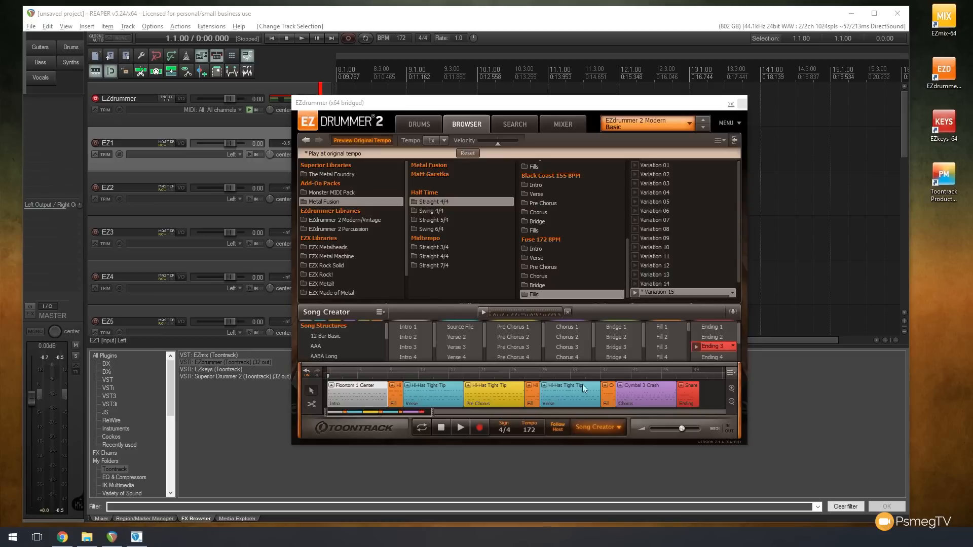
Select all blocks of the song track and place them as MIDI at the start of REAPER's EZdrummer track.
left_click_drag(708, 402, 337, 385)
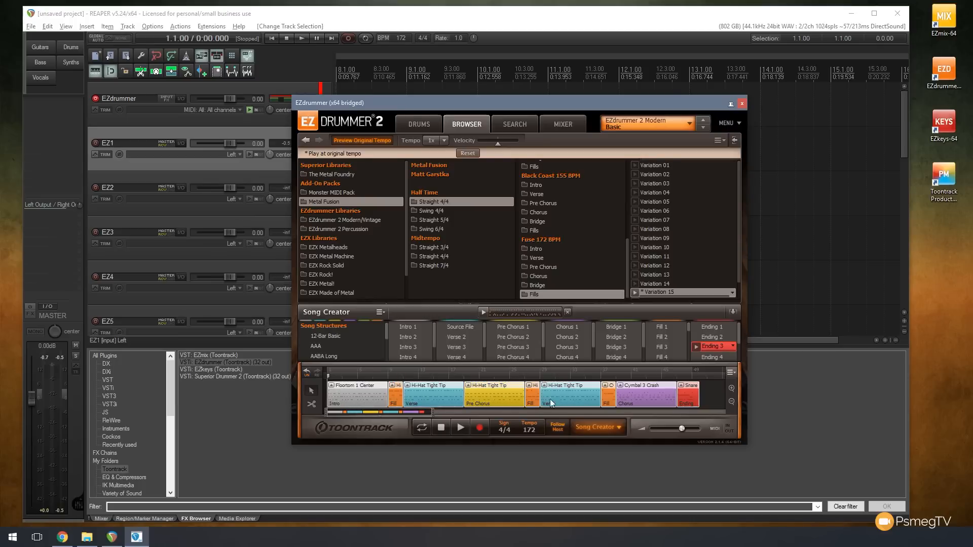
left_click_drag(536, 105, 667, 170)
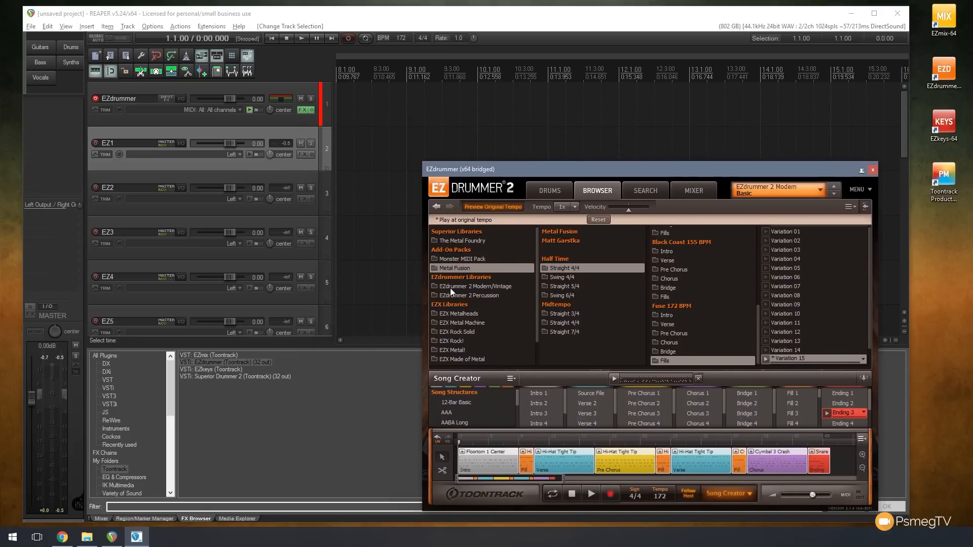
left_click_drag(500, 452, 341, 116)
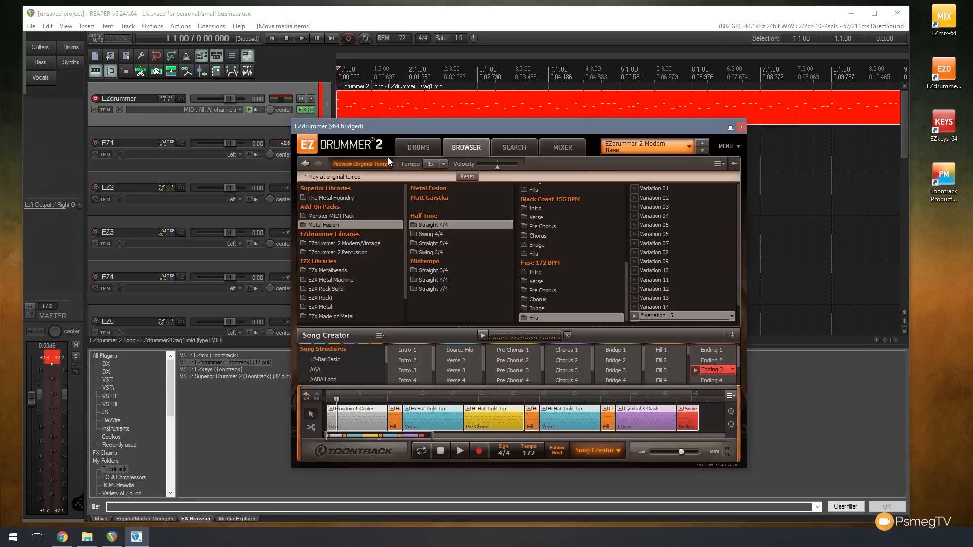
Reset the master peak meter and play the song in REAPER, muting and unmuting the EZdrummer track.
left_click(58, 358)
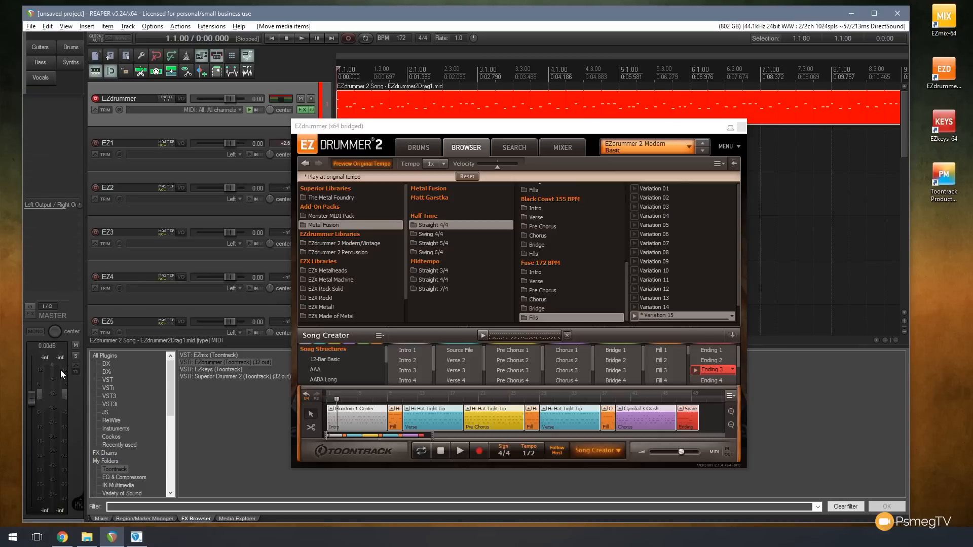
left_click(303, 40)
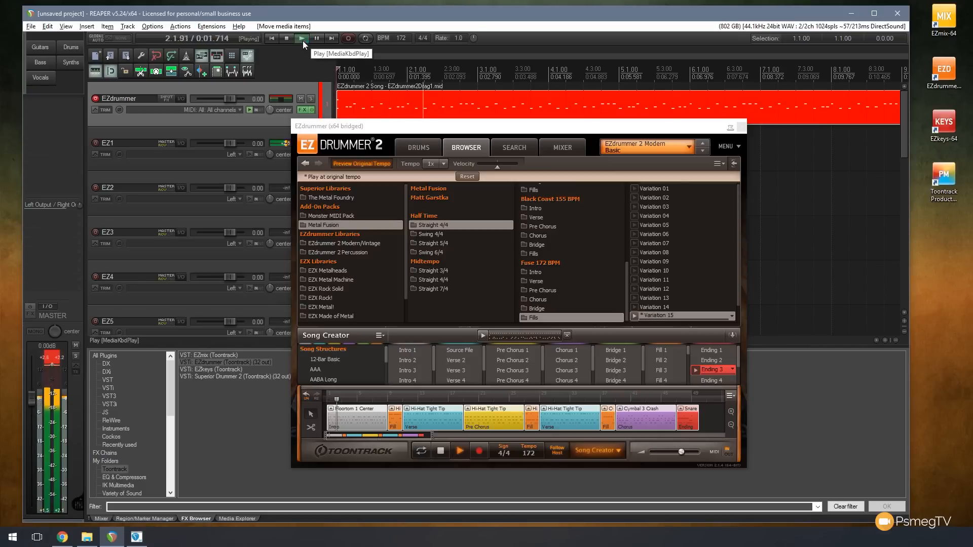
left_click(301, 99)
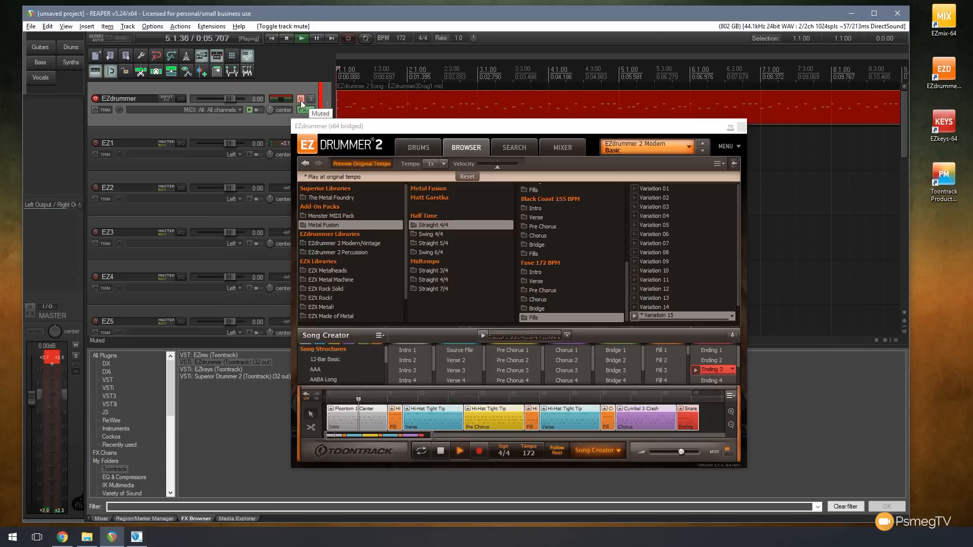
left_click(300, 99)
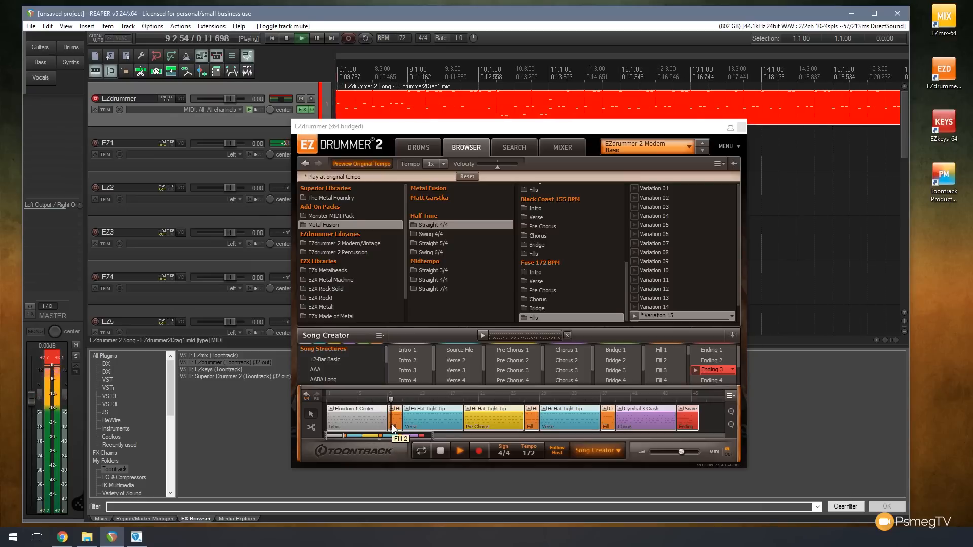
Stop playback and mute all blocks of the song track in EZdrummer.
key("space")
left_click(491, 126)
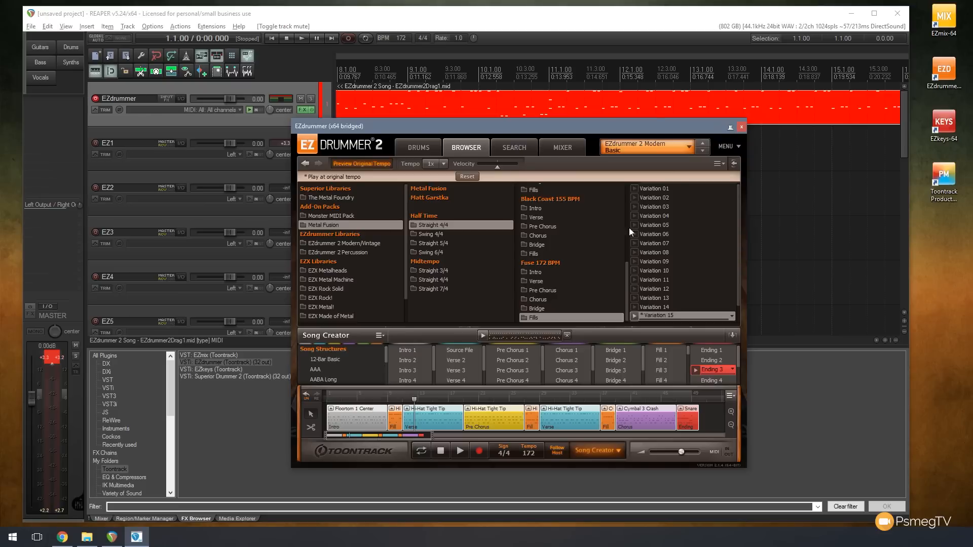
left_click_drag(712, 424, 322, 411)
right_click(345, 417)
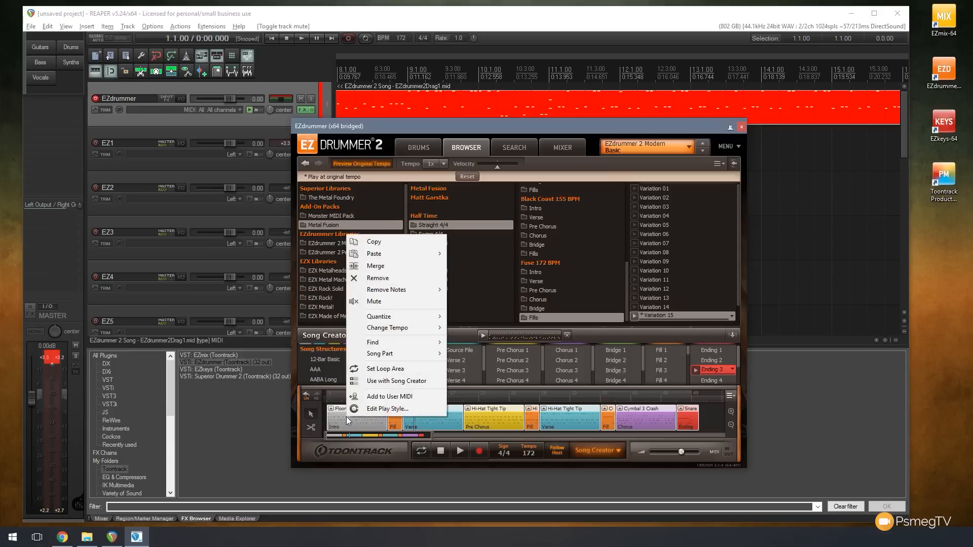
left_click(394, 303)
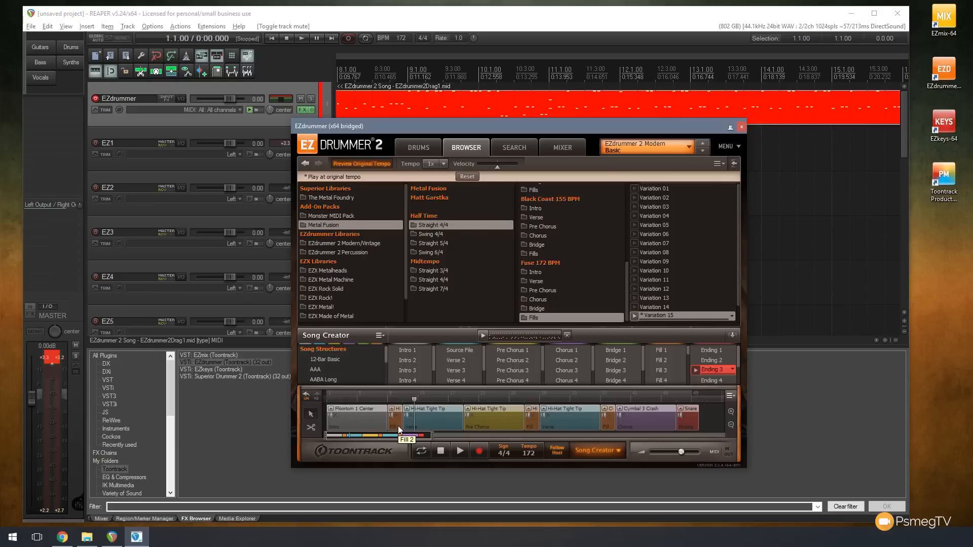
Reset the master peak meter and play the MIDI song from the project start in REAPER to check the master level.
left_click_drag(475, 126, 475, 158)
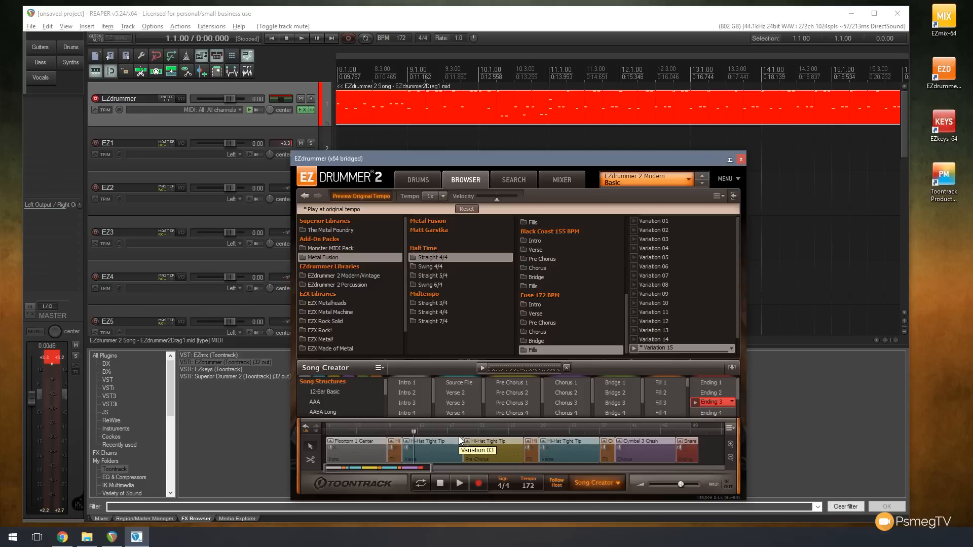
left_click(59, 363)
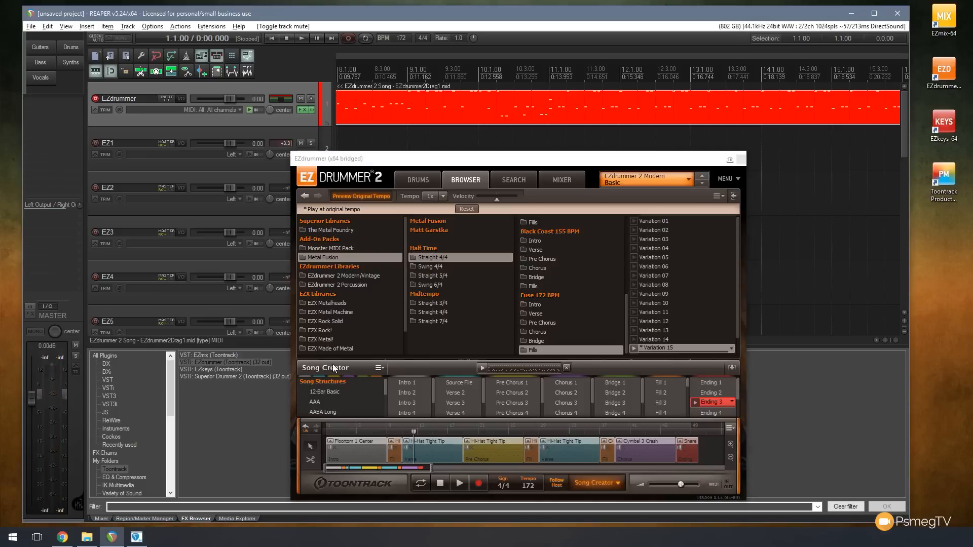
left_click_drag(299, 112, 372, 95)
key("Home")
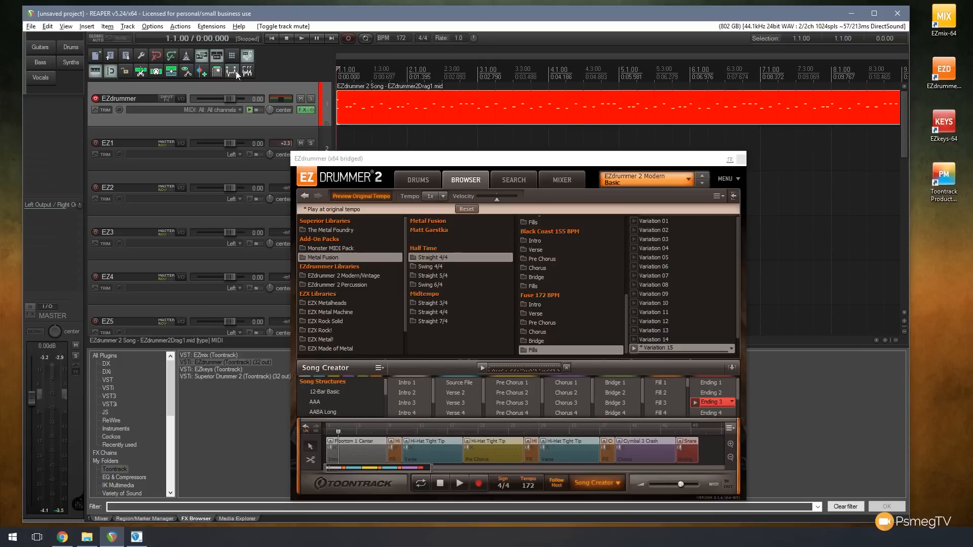
left_click(302, 38)
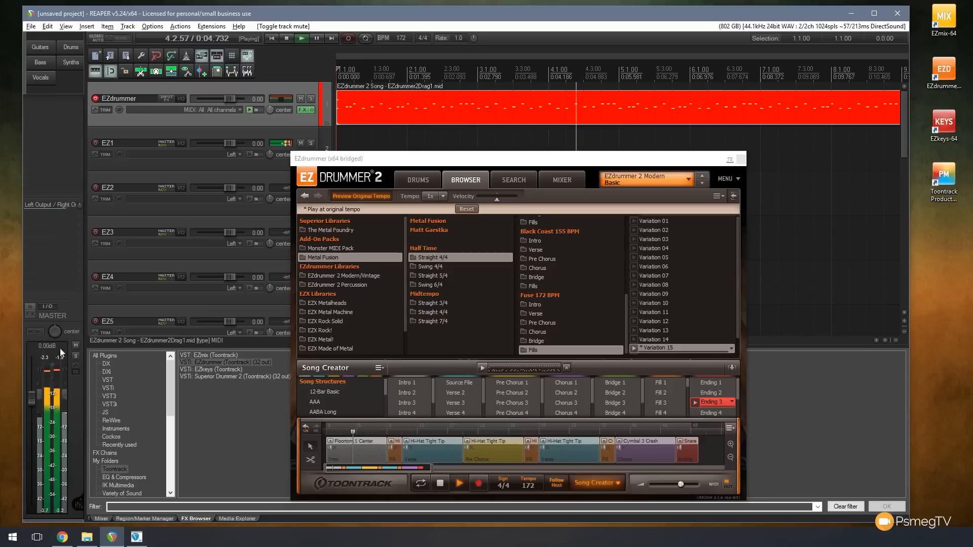
left_click(285, 38)
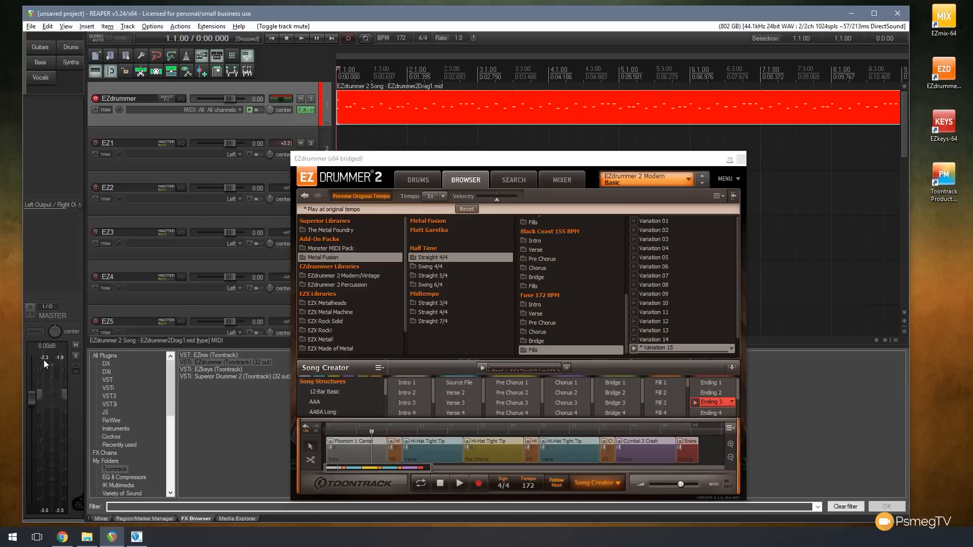
Un-mute all blocks of the EZdrummer song track and mute them again.
left_click_drag(708, 453, 339, 440)
right_click(360, 446)
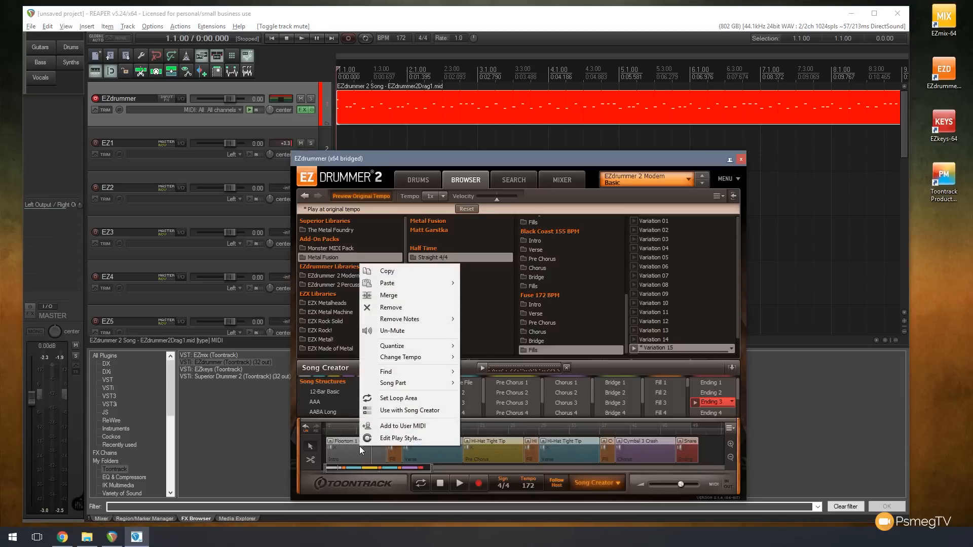
left_click(396, 331)
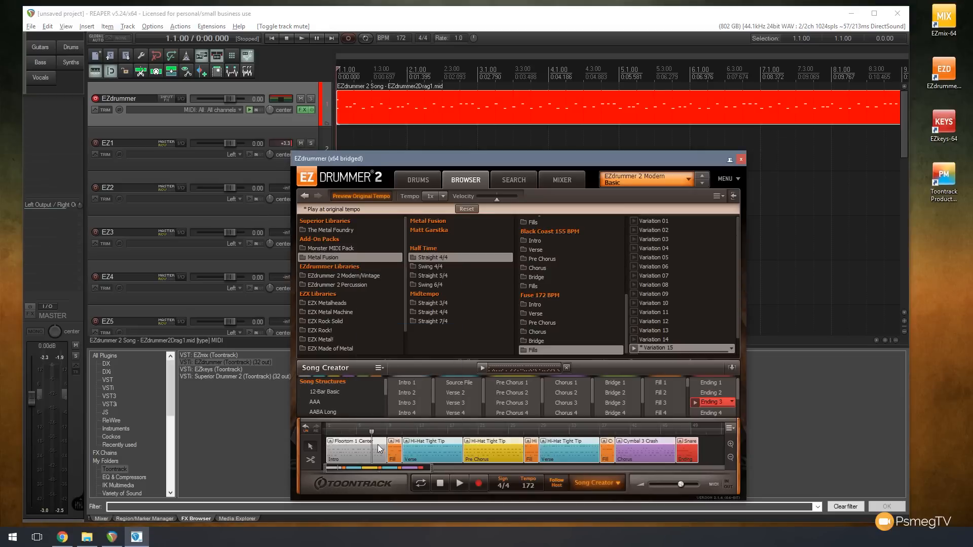
right_click(689, 453)
left_click(725, 337)
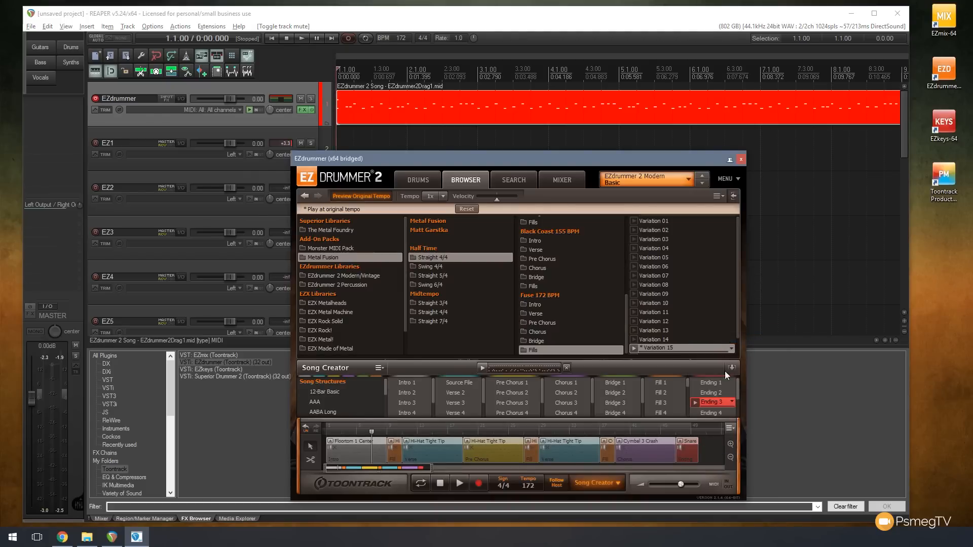
Close the EZdrummer window and open the song item on the EZdrummer track in REAPER's MIDI editor.
left_click(741, 159)
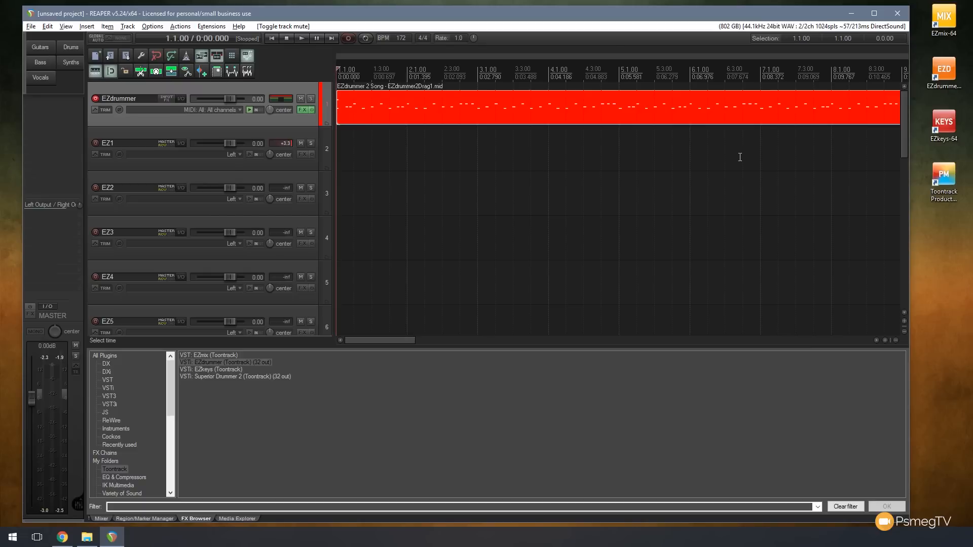
left_click(371, 100)
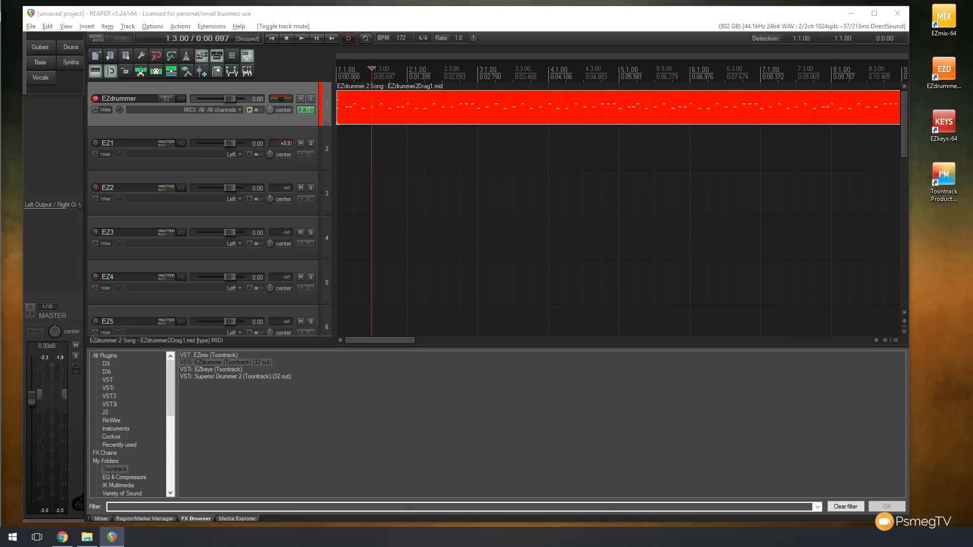
double_click(370, 101)
scroll(191, 295, "up", 10)
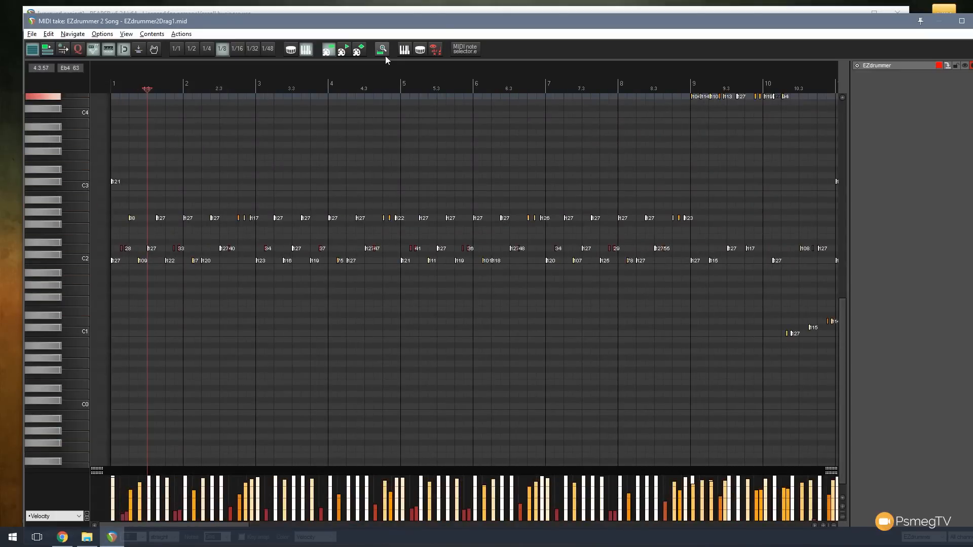
Switch the MIDI editor to drum mode with diamond-shaped notes, look over the drum note rows, and close the editor.
left_click(419, 49)
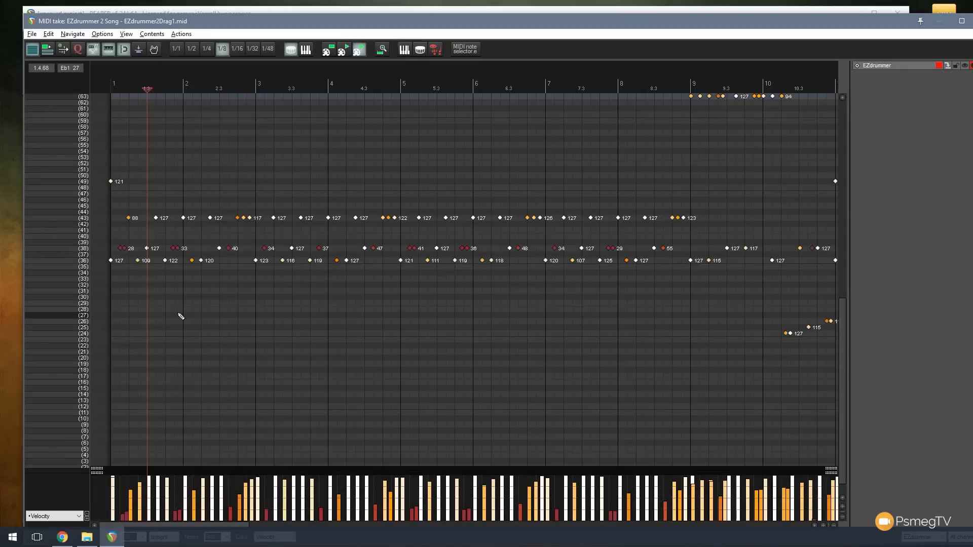
scroll(183, 314, "right", 5)
scroll(181, 316, "up", 6)
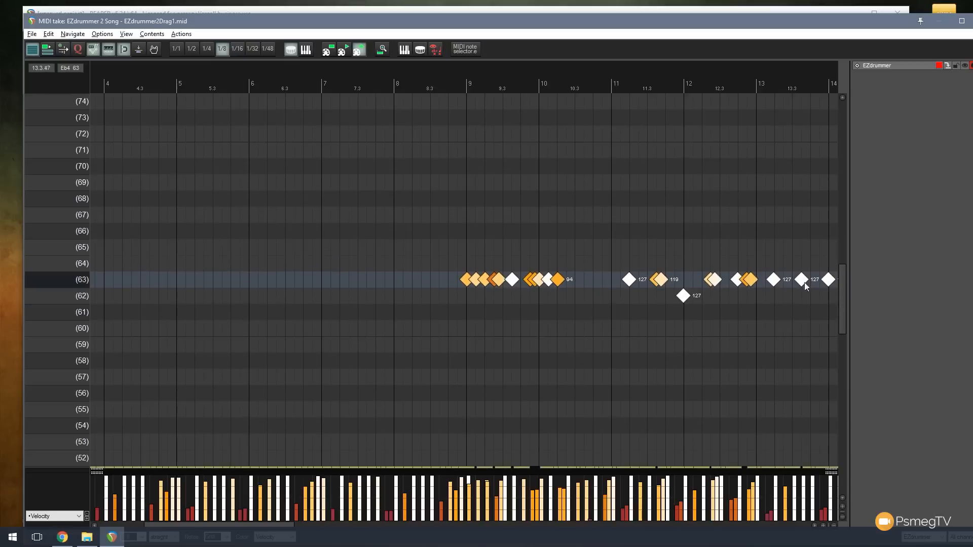
left_click_drag(839, 280, 840, 316)
left_click_drag(840, 341, 840, 351)
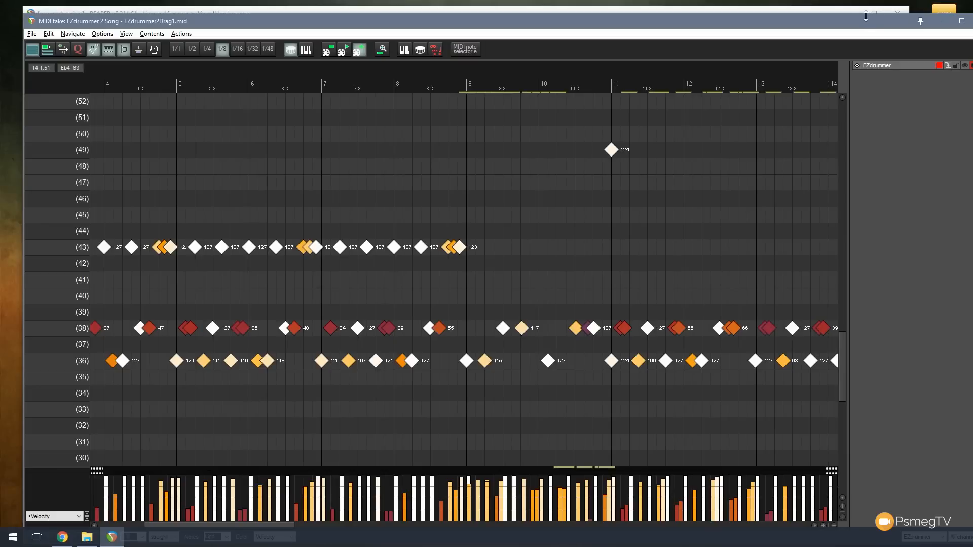
left_click_drag(866, 16, 838, 24)
left_click(958, 26)
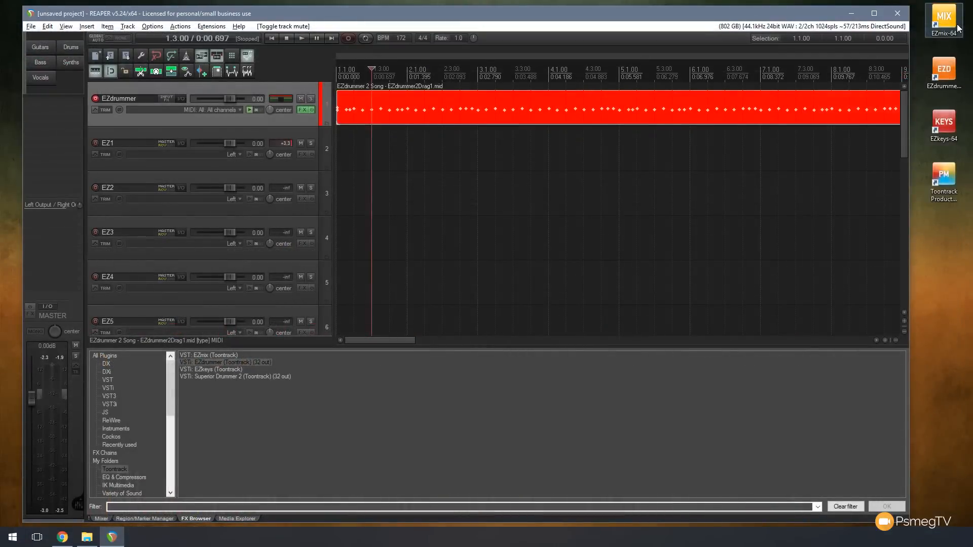